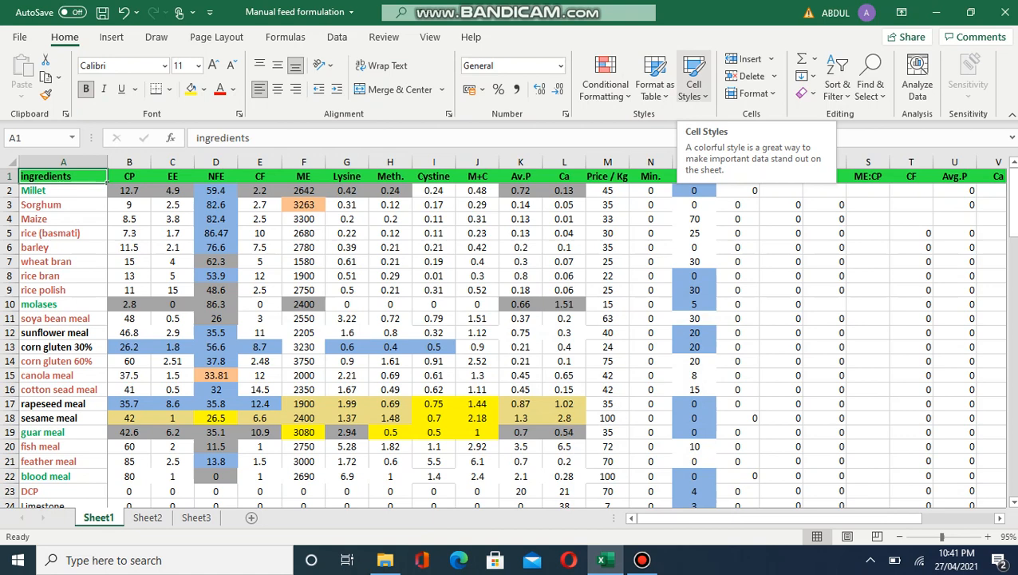
# Step: Inspect the ingredient names, Millet's CP of 12.7, and the CP, EE and NFE headings
pyautogui.hscroll(-2, 556, 331)
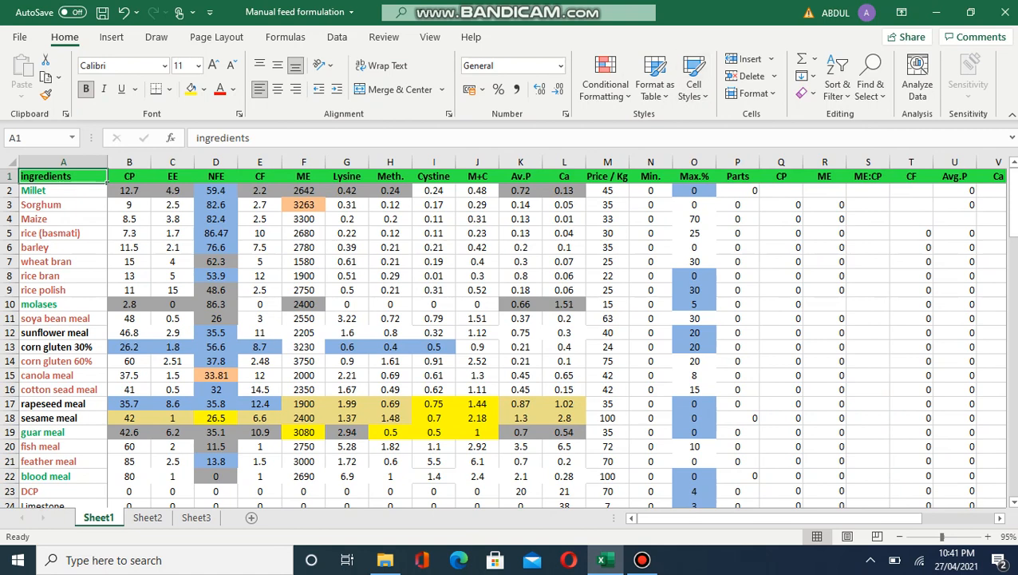
pyautogui.click(129, 190)
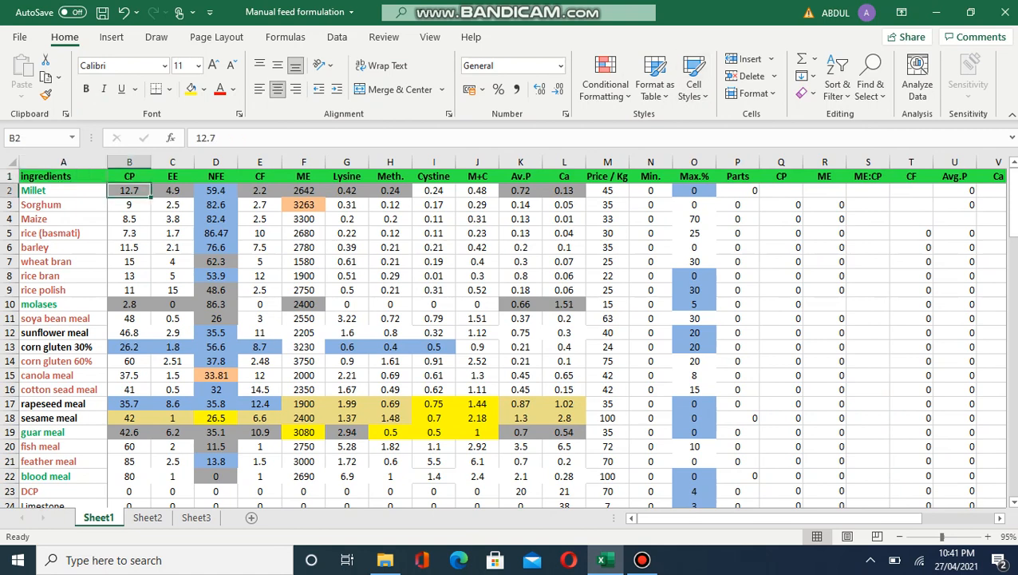
pyautogui.click(63, 177)
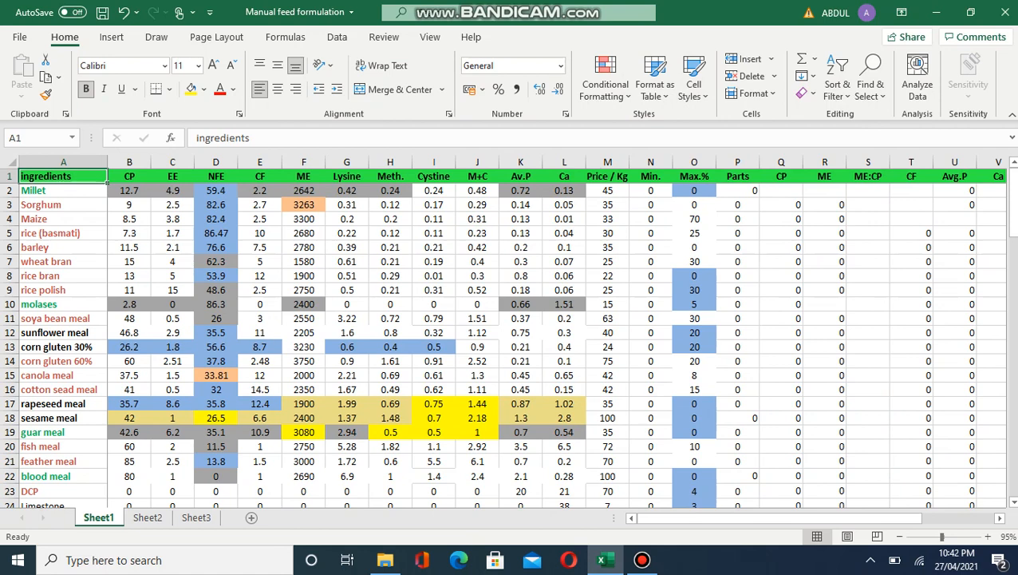
pyautogui.click(63, 190)
pyautogui.click(63, 177)
pyautogui.press('Down')
pyautogui.press('Down')
pyautogui.press('Down')
pyautogui.press('Down')
pyautogui.press('Down')
pyautogui.press('Down')
pyautogui.press('Down')
pyautogui.press('Up')
pyautogui.press('Up')
pyautogui.press('Up')
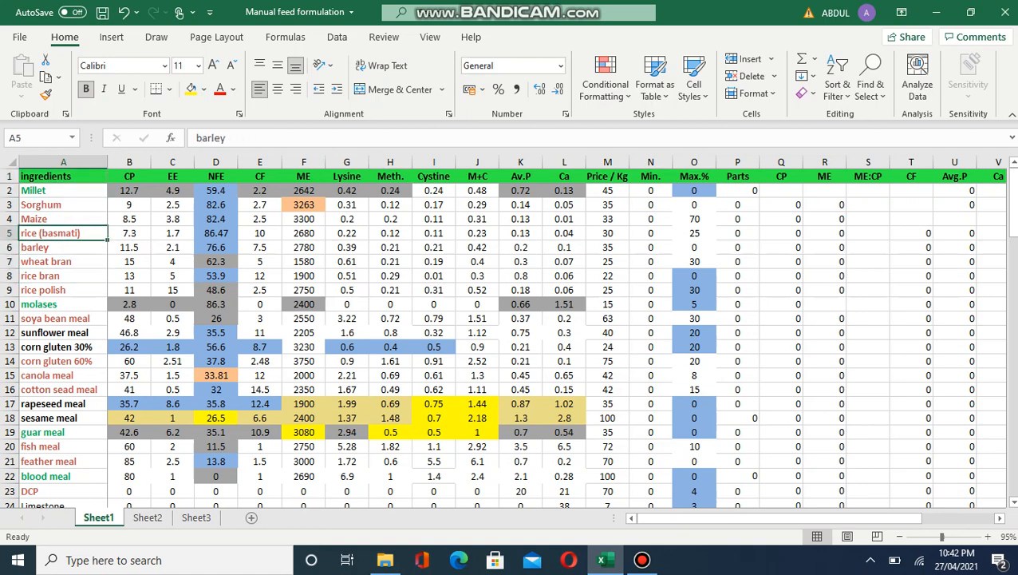
pyautogui.press('Up')
pyautogui.press('Up')
pyautogui.press('Up')
pyautogui.press('Up')
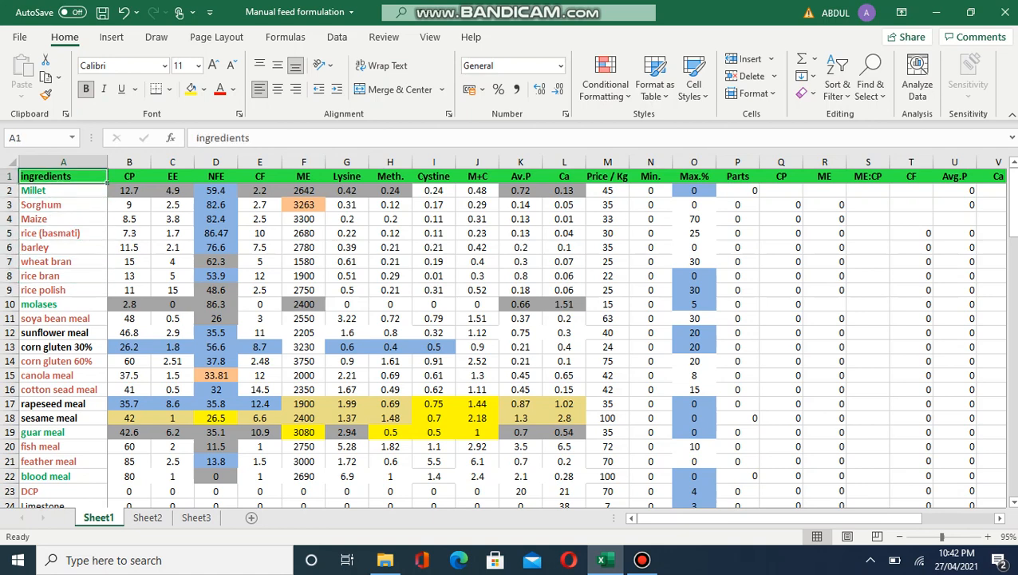
pyautogui.press('Right')
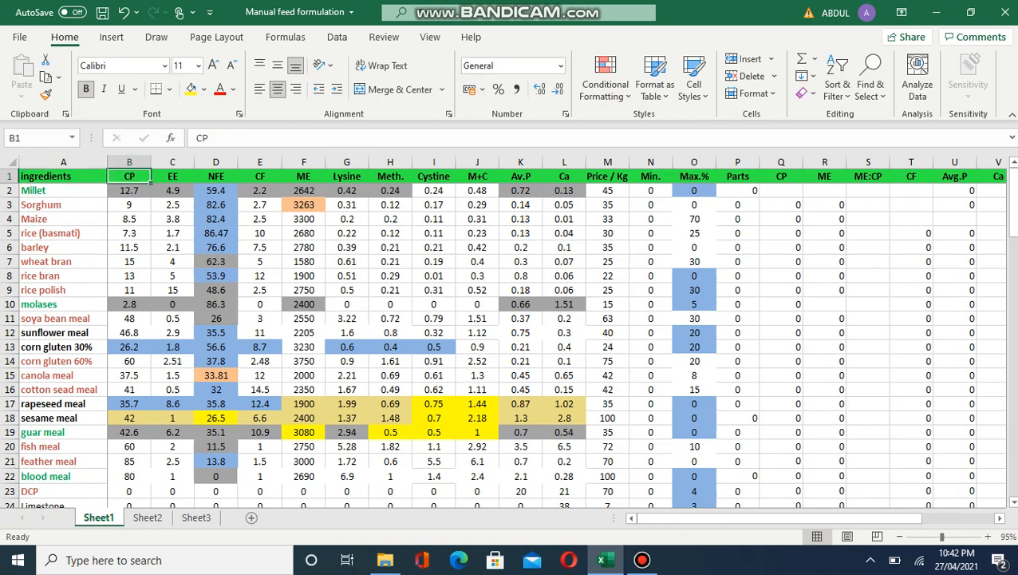
pyautogui.press('Right')
pyautogui.press('Right')
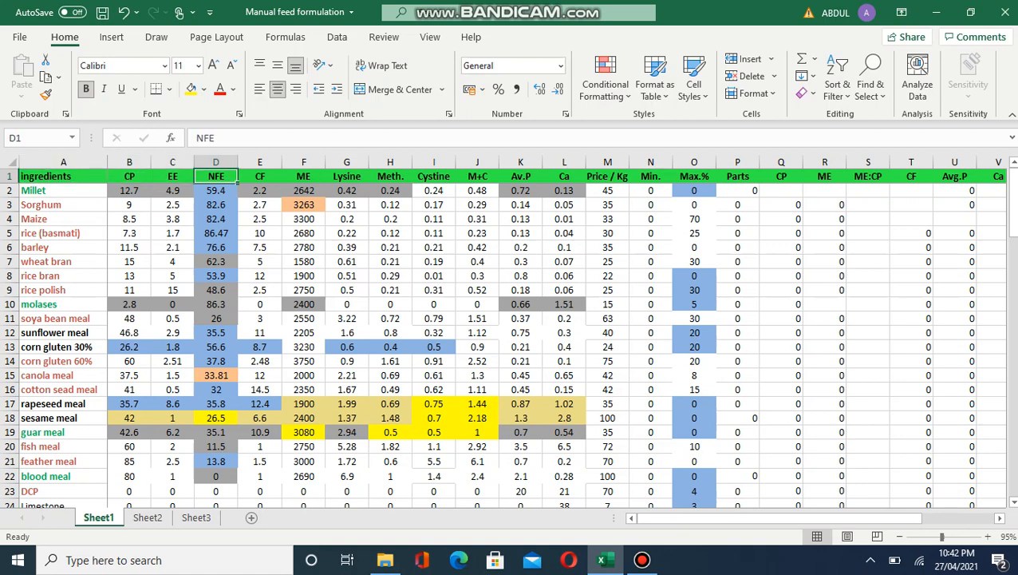
pyautogui.press('Right')
pyautogui.press('Right')
pyautogui.press('Right')
pyautogui.press('Right')
pyautogui.press('Right')
pyautogui.press('Right')
pyautogui.press('Right')
pyautogui.press('Right')
pyautogui.press('Right')
pyautogui.press('Right')
pyautogui.press('Right')
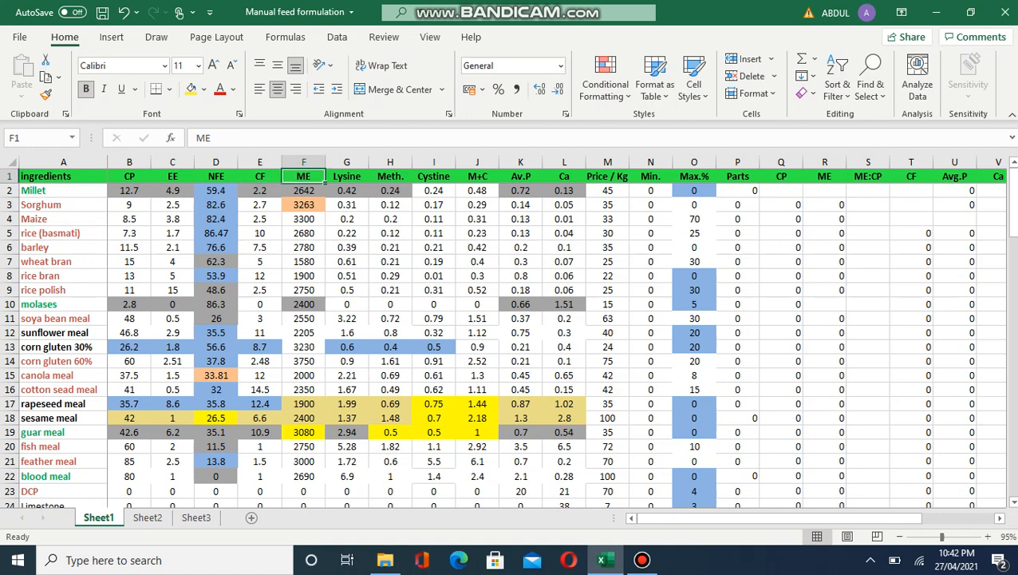
# Step: Check Millet's price of 45 per kg and the Min. and Max.% limits, including Maize's 70%
pyautogui.press('Left')
pyautogui.press('Left')
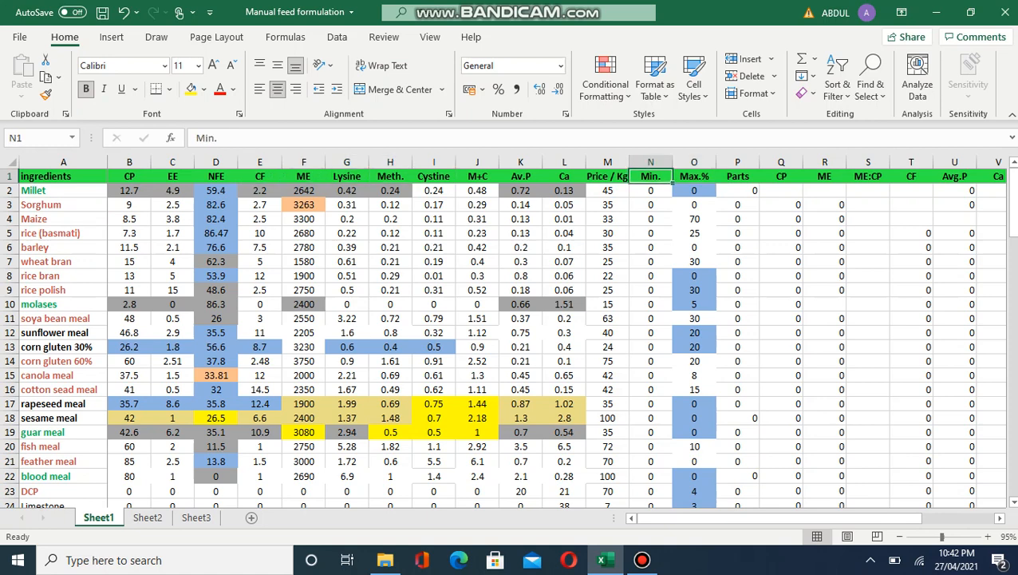
pyautogui.press('Down')
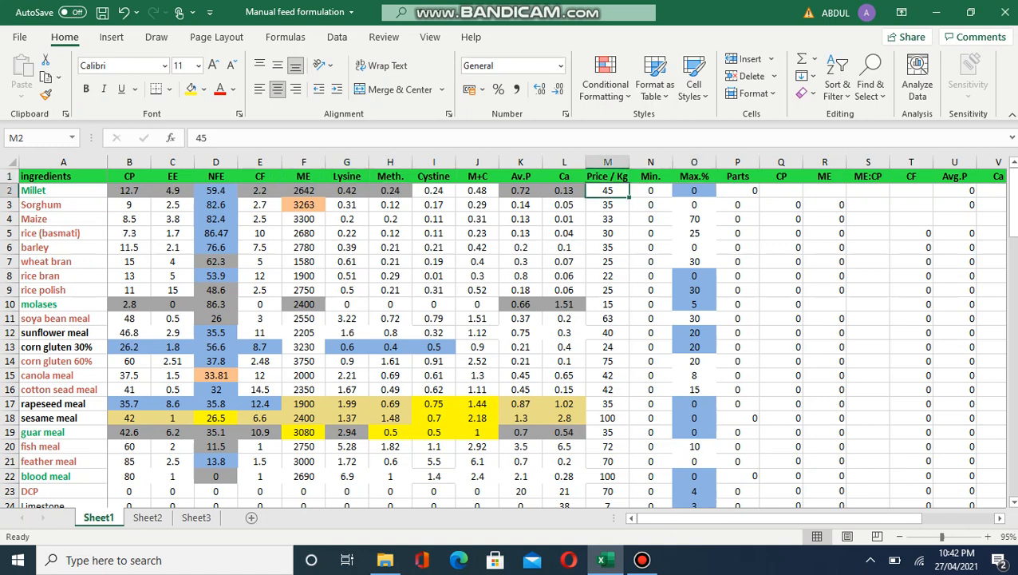
pyautogui.press('Up')
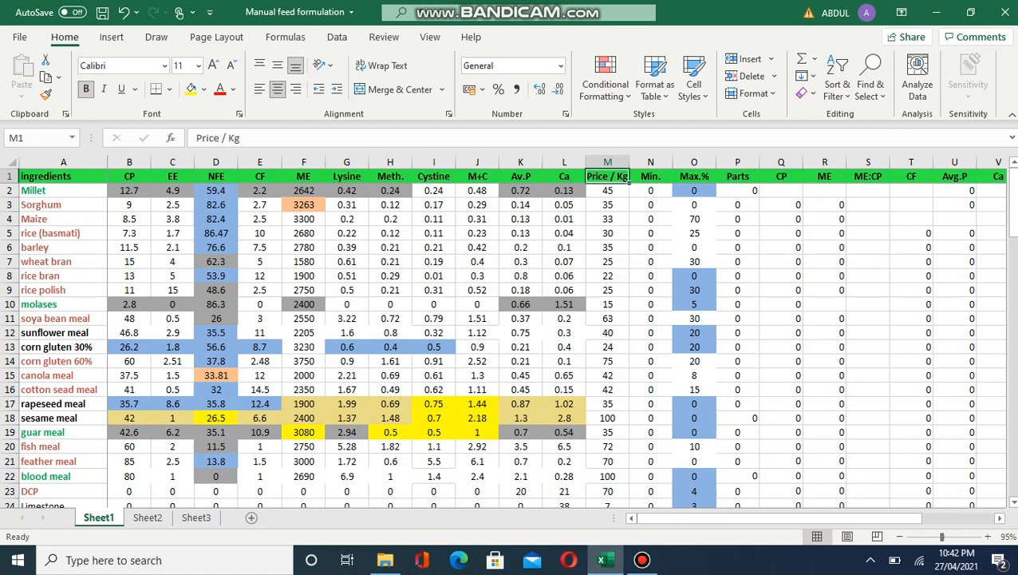
pyautogui.press('Down')
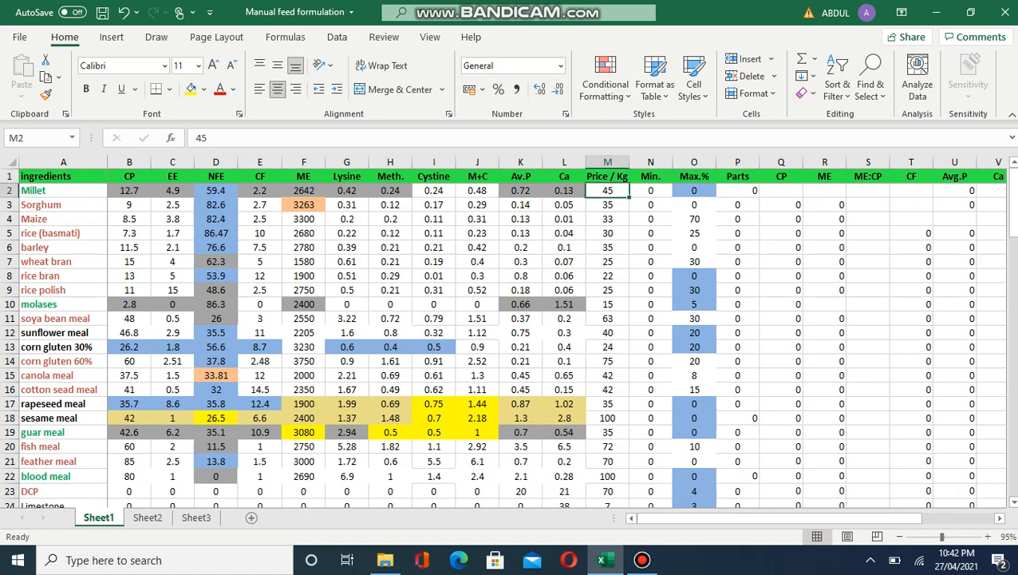
pyautogui.press('Up')
pyautogui.press('Right')
pyautogui.press('Down')
pyautogui.press('Down')
pyautogui.press('Down')
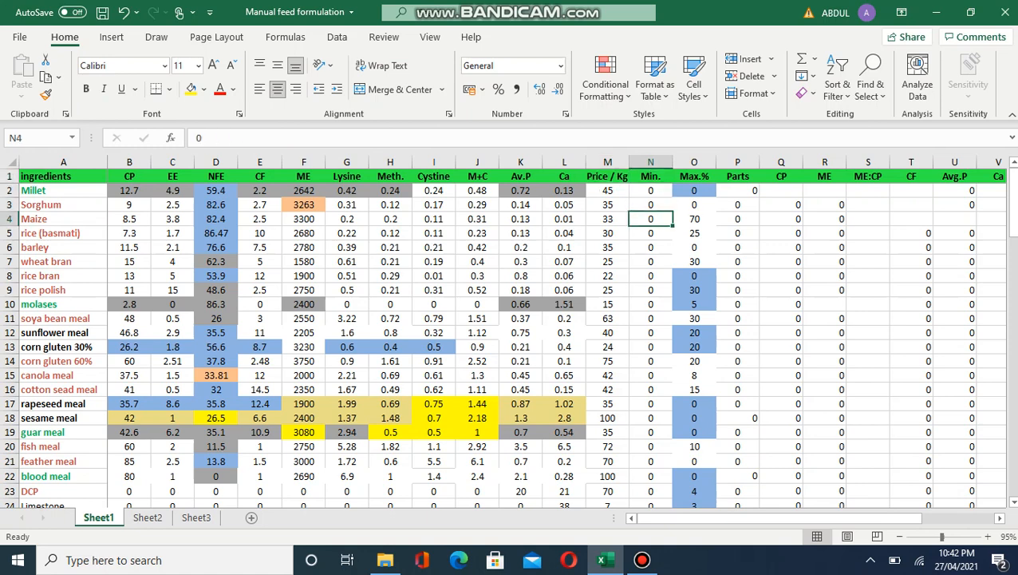
pyautogui.press('Up')
pyautogui.press('Up')
pyautogui.press('Right')
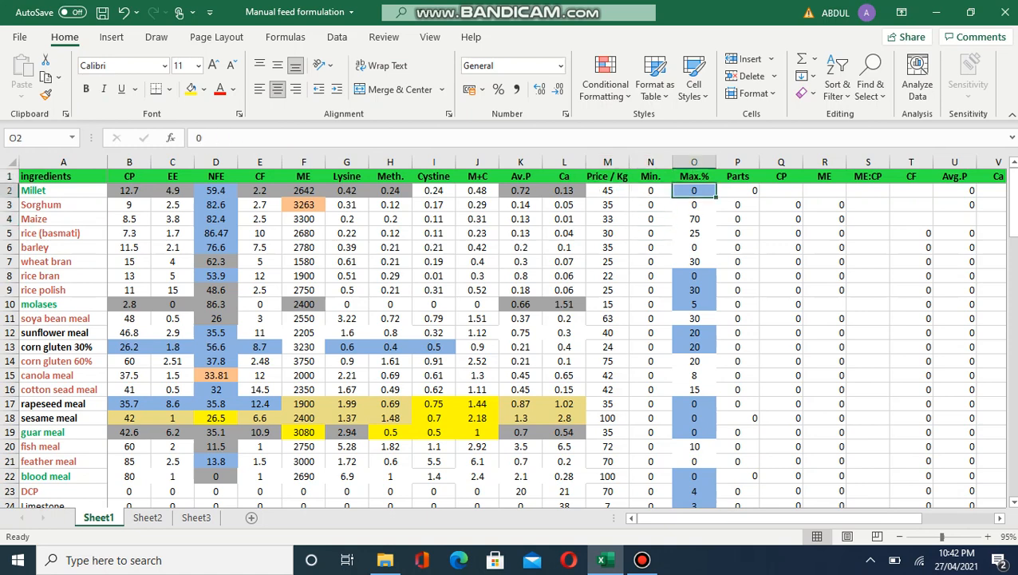
pyautogui.press('Down')
pyautogui.press('Down')
pyautogui.press('Down')
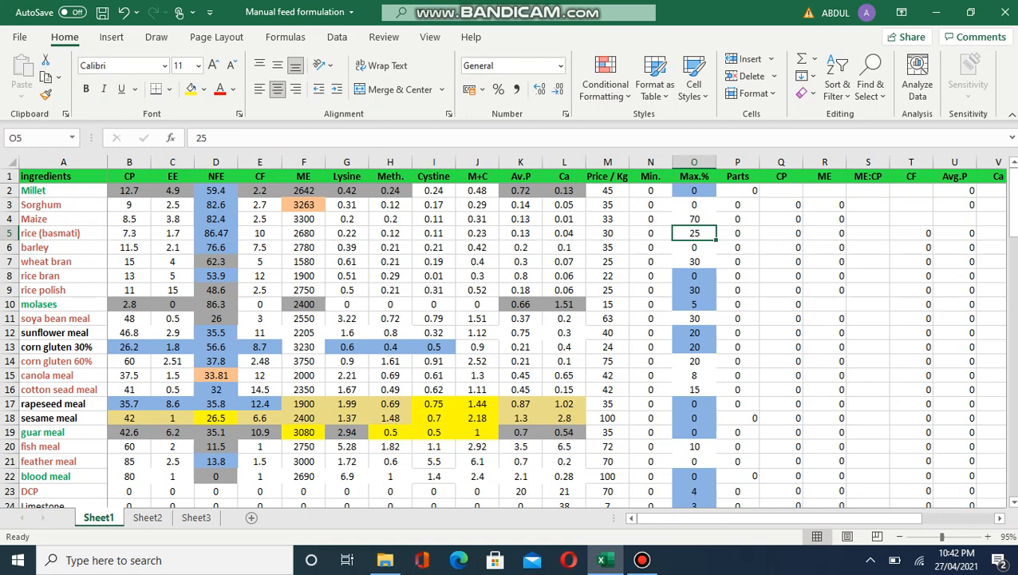
pyautogui.press('Up')
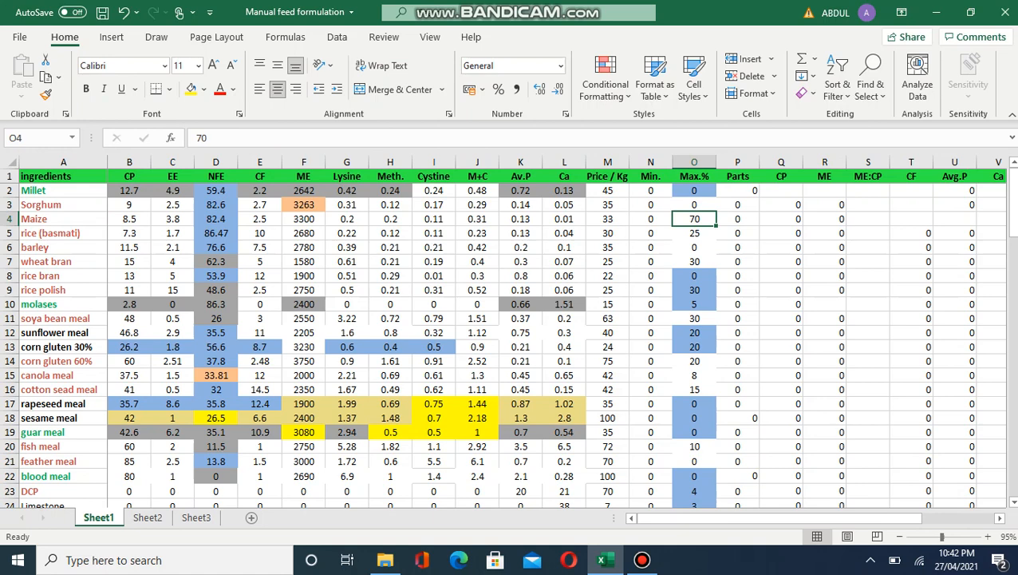
pyautogui.press('Up')
pyautogui.press('Up')
pyautogui.press('Up')
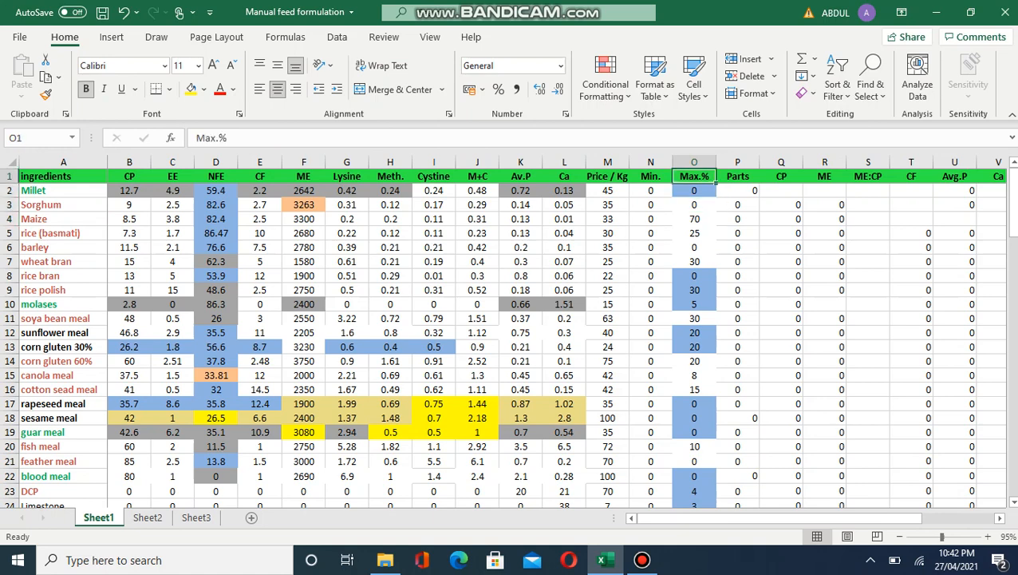
pyautogui.press('Left')
pyautogui.press('Left')
pyautogui.press('Left')
pyautogui.press('Left')
pyautogui.press('Left')
pyautogui.press('Left')
pyautogui.press('Down')
pyautogui.press('Down')
pyautogui.press('Down')
pyautogui.press('Down')
pyautogui.press('Down')
pyautogui.press('Down')
pyautogui.press('Up')
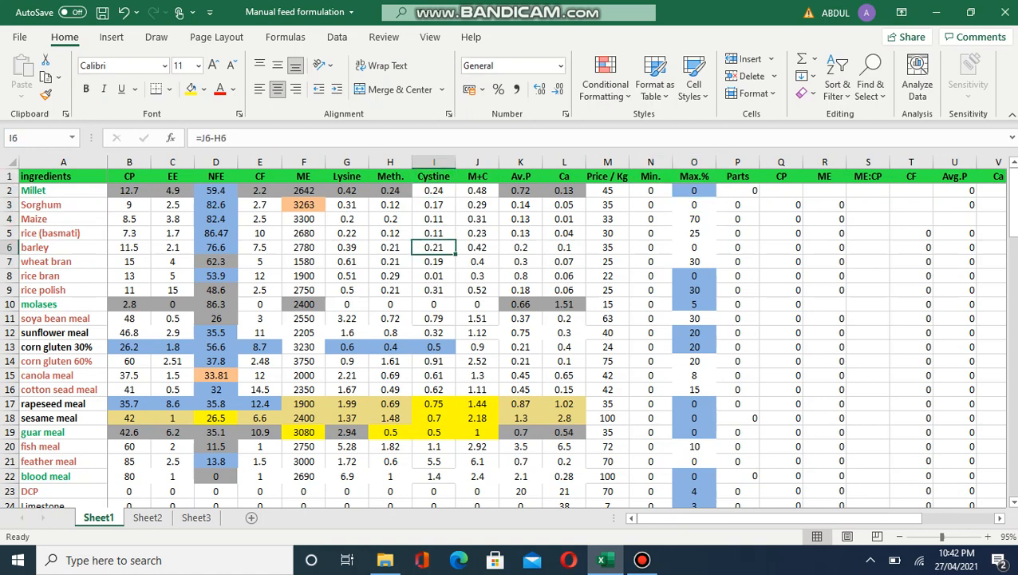
pyautogui.press('Left')
pyautogui.press('Left')
pyautogui.press('Left')
pyautogui.press('Left')
pyautogui.press('Left')
pyautogui.press('Left')
pyautogui.press('Left')
pyautogui.press('Left')
pyautogui.press('Up')
pyautogui.press('Up')
pyautogui.press('Up')
pyautogui.press('Up')
pyautogui.press('Up')
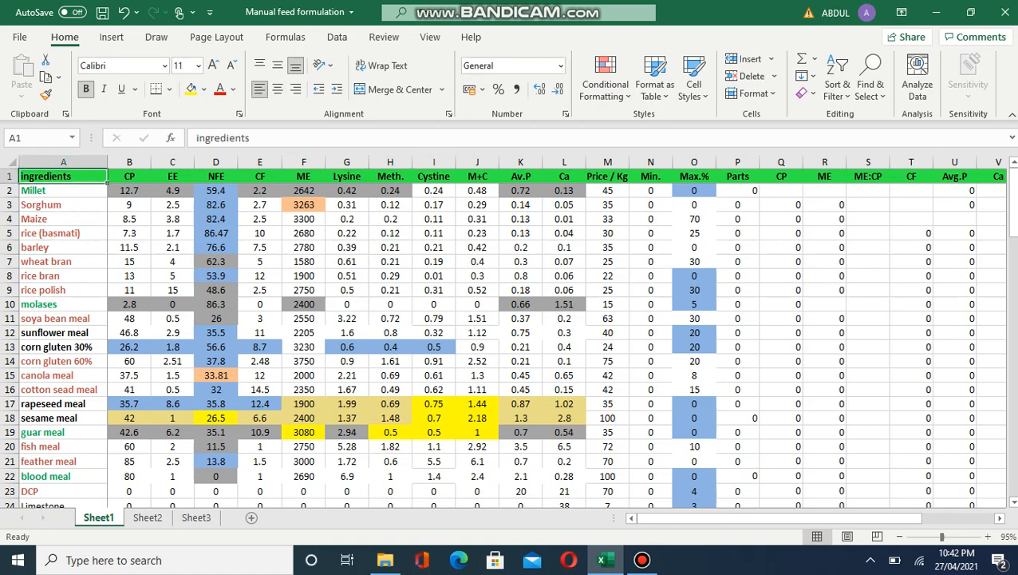
# Step: Review Millet's CP of 12.7 and Sorghum's EE 2.5 and NFE 82.6 values
pyautogui.press('Down')
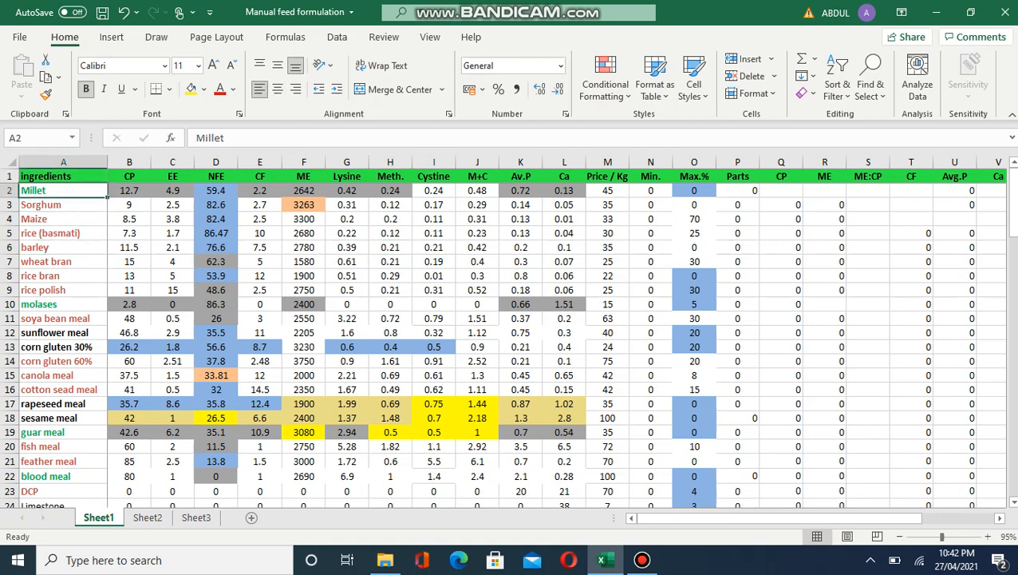
pyautogui.press('Right')
pyautogui.press('Right')
pyautogui.press('Right')
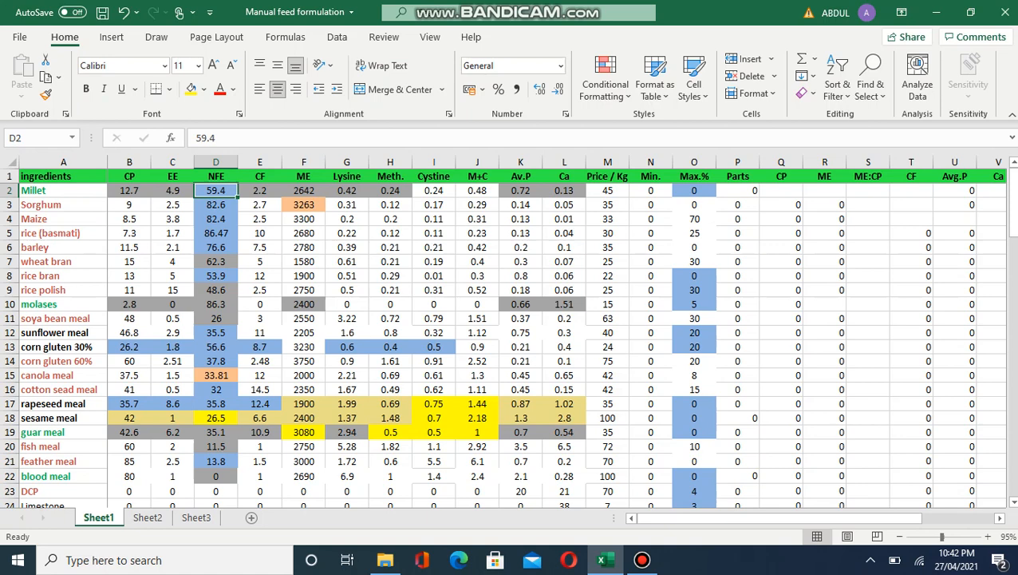
pyautogui.press('Down')
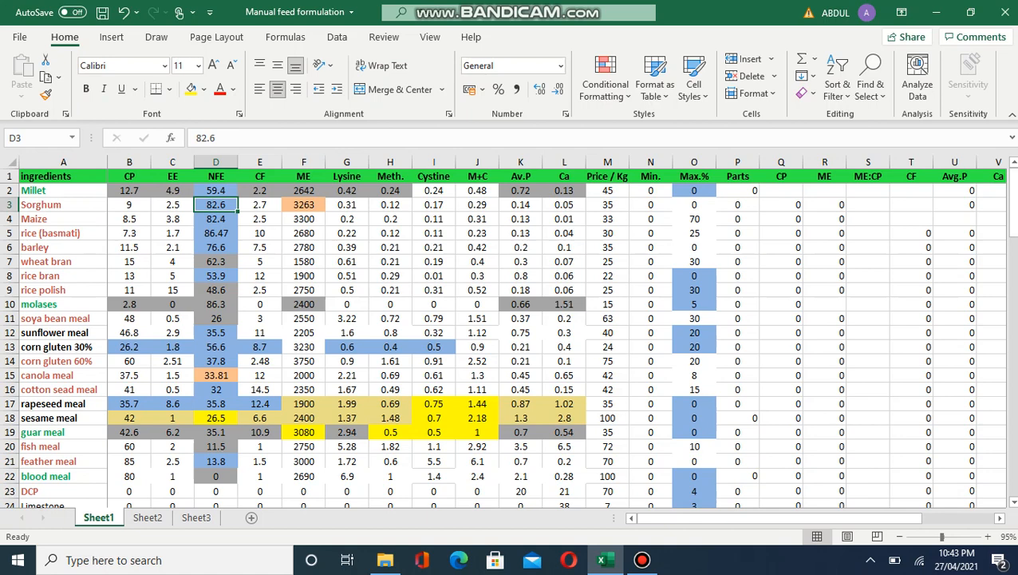
pyautogui.click(172, 205)
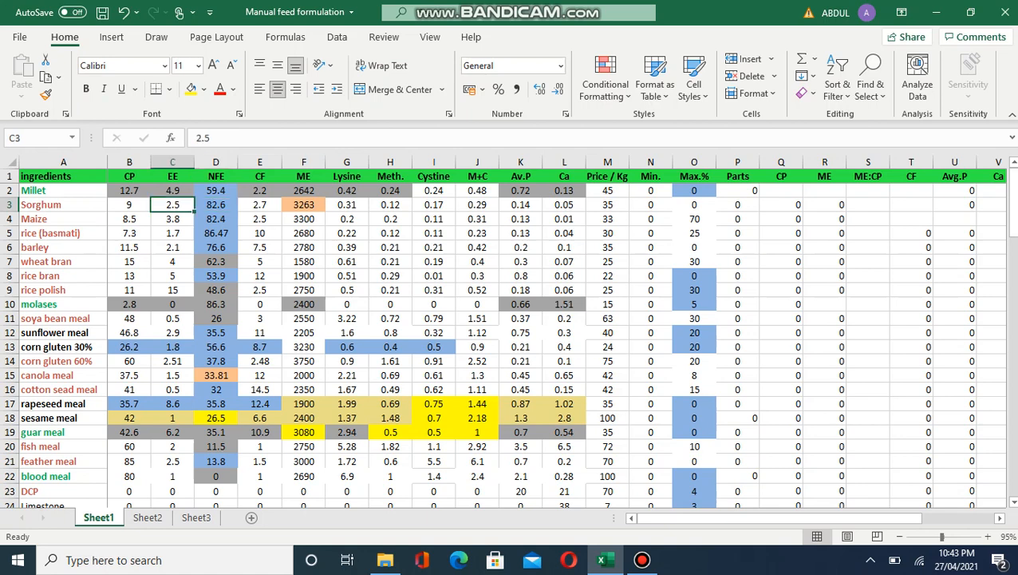
pyautogui.press('Up')
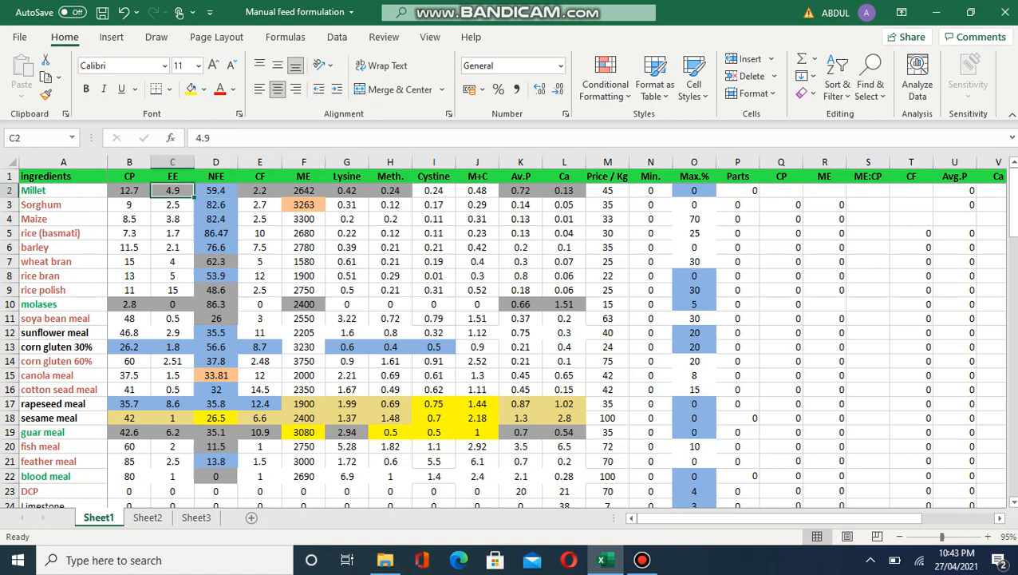
pyautogui.press('Left')
pyautogui.click(64, 190)
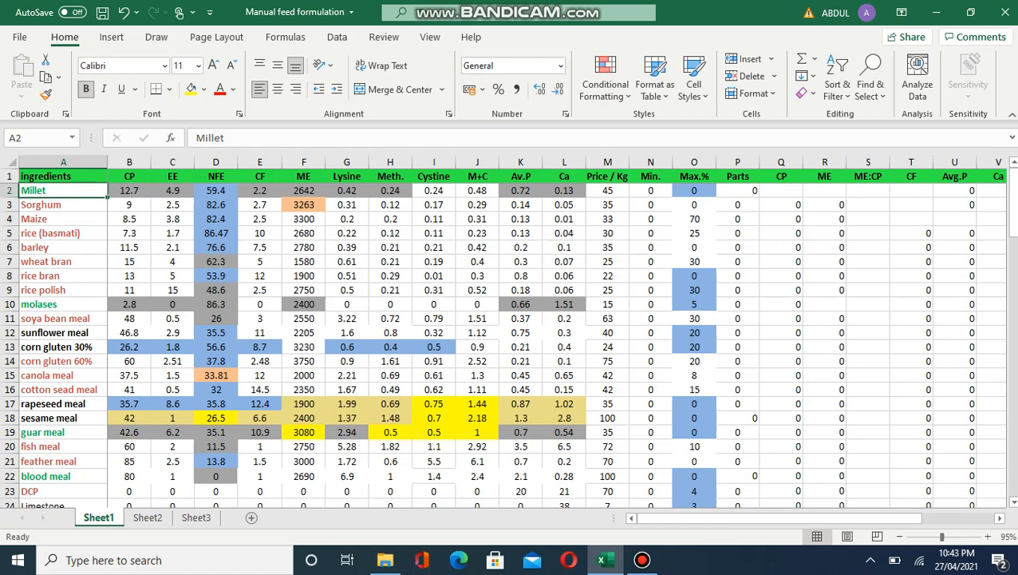
pyautogui.click(129, 190)
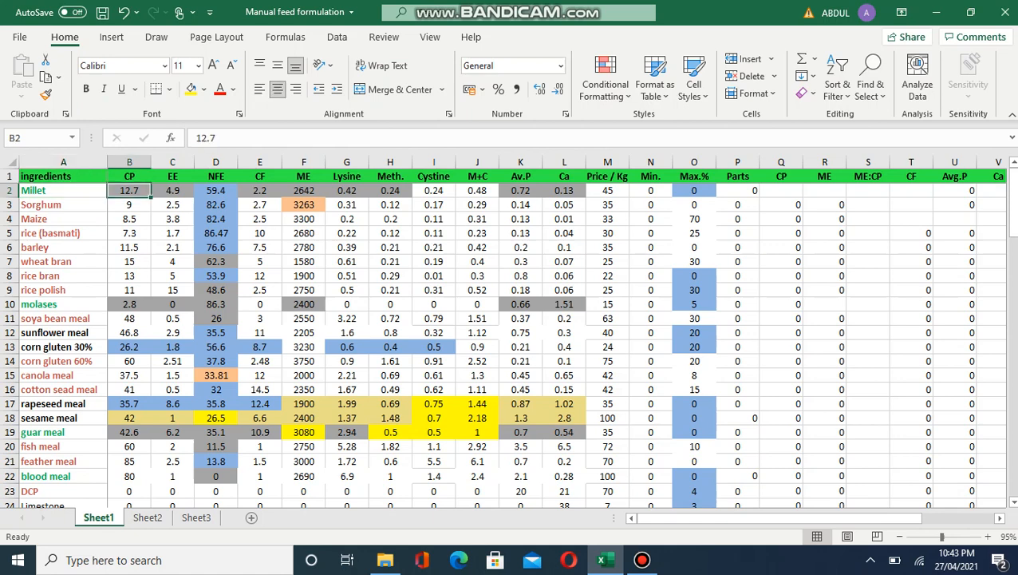
# Step: Look over the Parts column, then run down Max.% to the TOTAL and Requirements rows
pyautogui.press('Left')
pyautogui.press('Down')
pyautogui.press('Down')
pyautogui.press('Down')
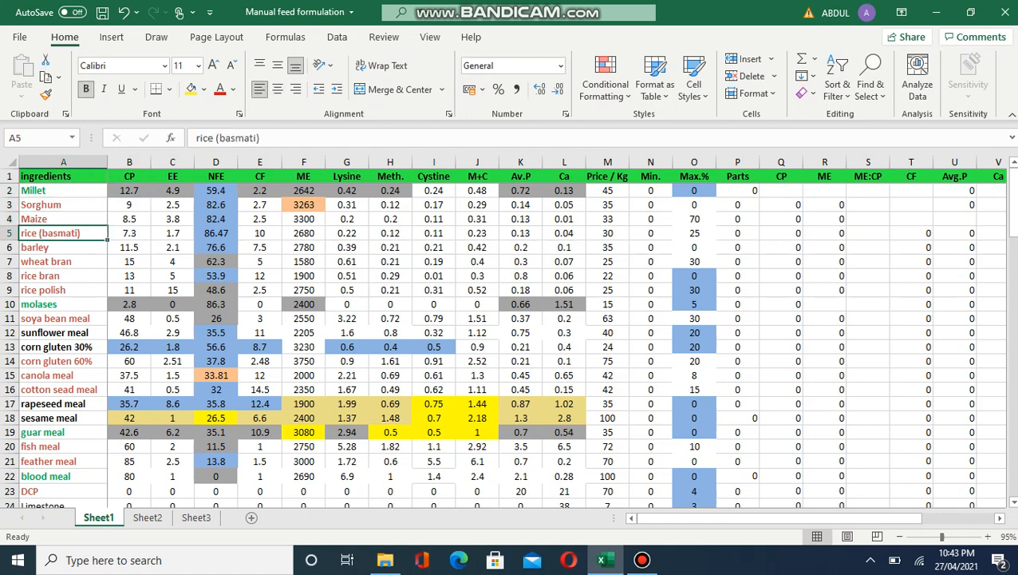
pyautogui.press('Up')
pyautogui.press('Up')
pyautogui.press('Up')
pyautogui.press('Up')
pyautogui.press('Right')
pyautogui.press('Right')
pyautogui.press('Right')
pyautogui.press('Right')
pyautogui.press('Right')
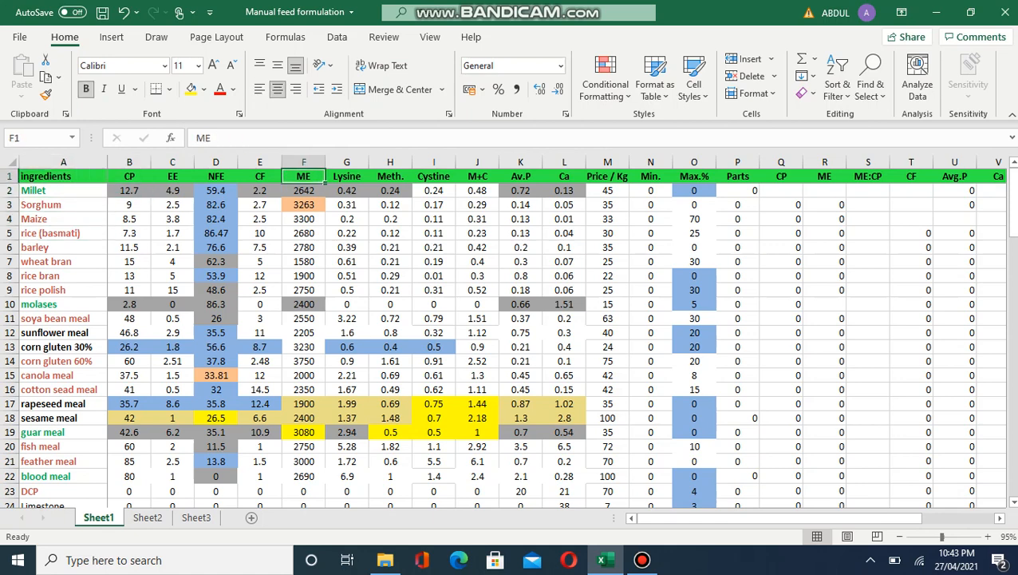
pyautogui.press('Right')
pyautogui.press('Right')
pyautogui.press('Right')
pyautogui.press('Right')
pyautogui.press('Right')
pyautogui.press('Right')
pyautogui.press('Right')
pyautogui.press('Right')
pyautogui.press('Right')
pyautogui.press('Right')
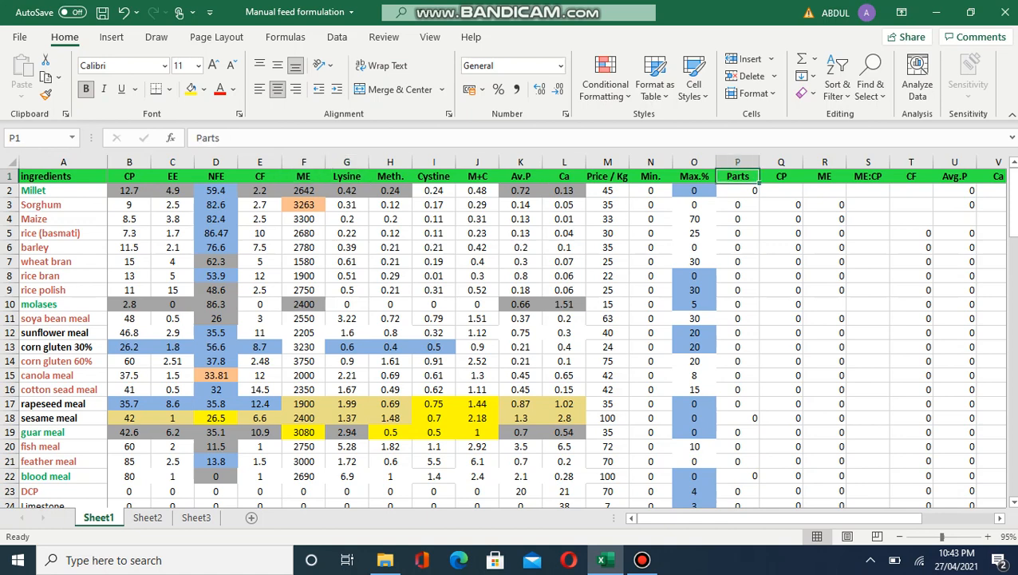
pyautogui.press('Down')
pyautogui.press('Down')
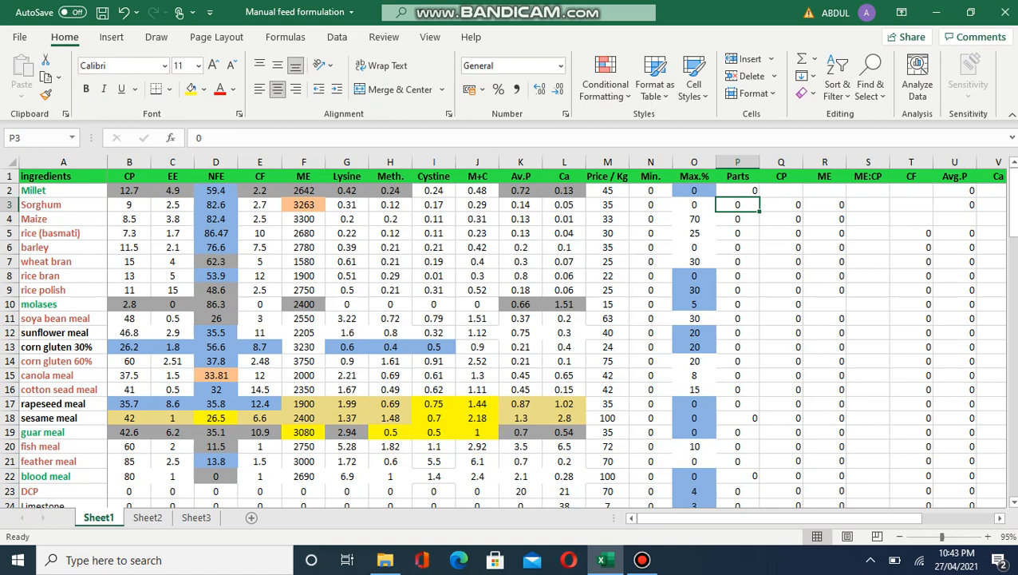
pyautogui.press('Left')
pyautogui.press('Up')
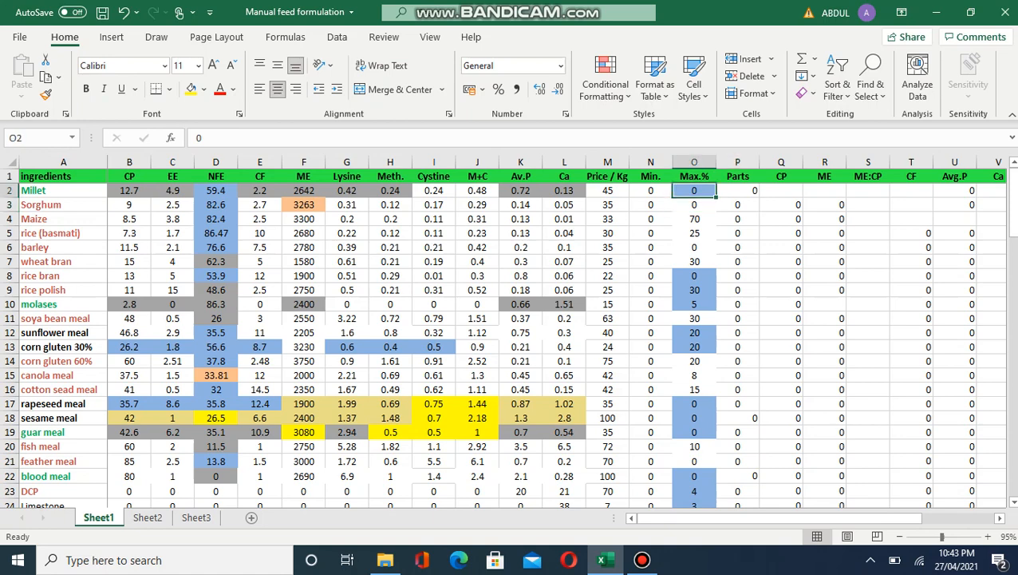
pyautogui.press('Down')
pyautogui.press('Down')
pyautogui.press('Down')
pyautogui.press('Down')
pyautogui.press('Down')
pyautogui.press('Down')
pyautogui.press('Down')
pyautogui.press('Down')
pyautogui.press('Down')
pyautogui.press('Down')
pyautogui.press('Down')
pyautogui.press('Down')
pyautogui.press('Down')
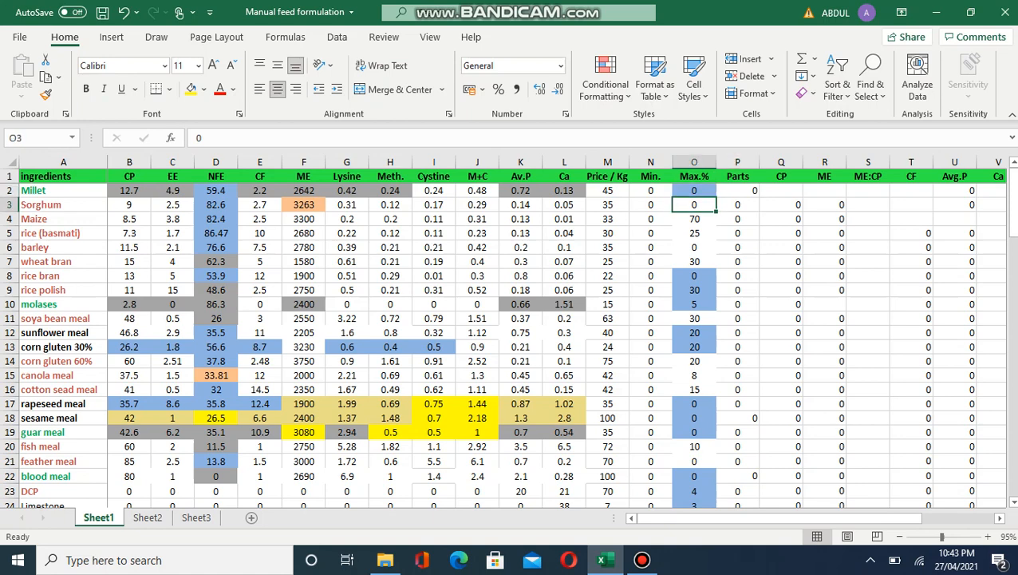
pyautogui.press('Down')
pyautogui.press('Down')
pyautogui.press('Down')
pyautogui.press('Down')
pyautogui.press('Down')
pyautogui.press('Down')
pyautogui.press('Down')
pyautogui.press('Down')
pyautogui.press('Down')
pyautogui.press('Down')
pyautogui.press('Down')
pyautogui.press('Down')
pyautogui.press('Down')
pyautogui.press('Down')
pyautogui.press('Down')
pyautogui.press('Down')
pyautogui.press('Down')
pyautogui.press('Down')
pyautogui.press('Down')
pyautogui.press('Down')
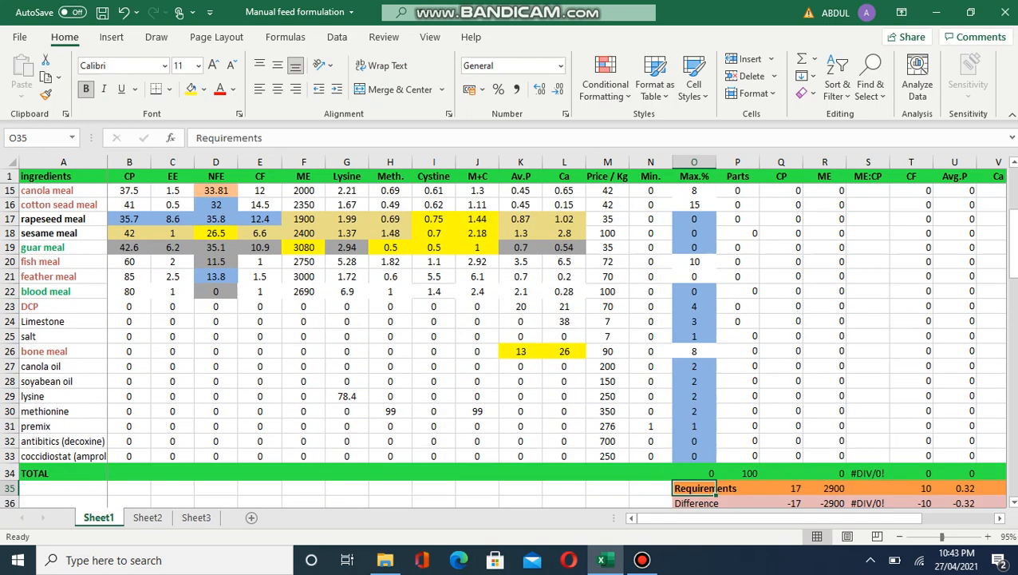
# Step: Read the Requirements row targets from CP 17 across to the Price requirement
pyautogui.press('Down')
pyautogui.press('Up')
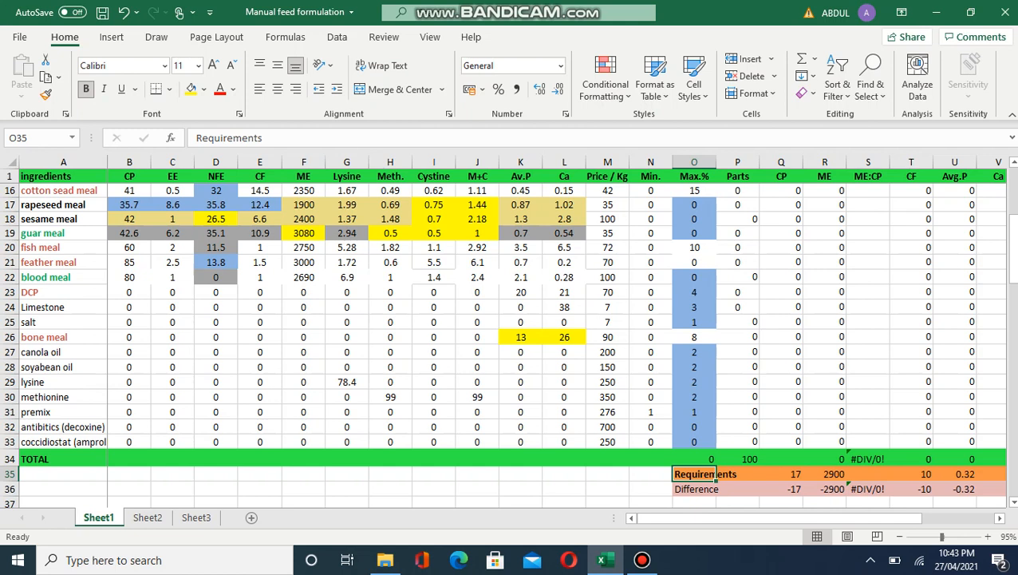
pyautogui.press('Right')
pyautogui.press('Right')
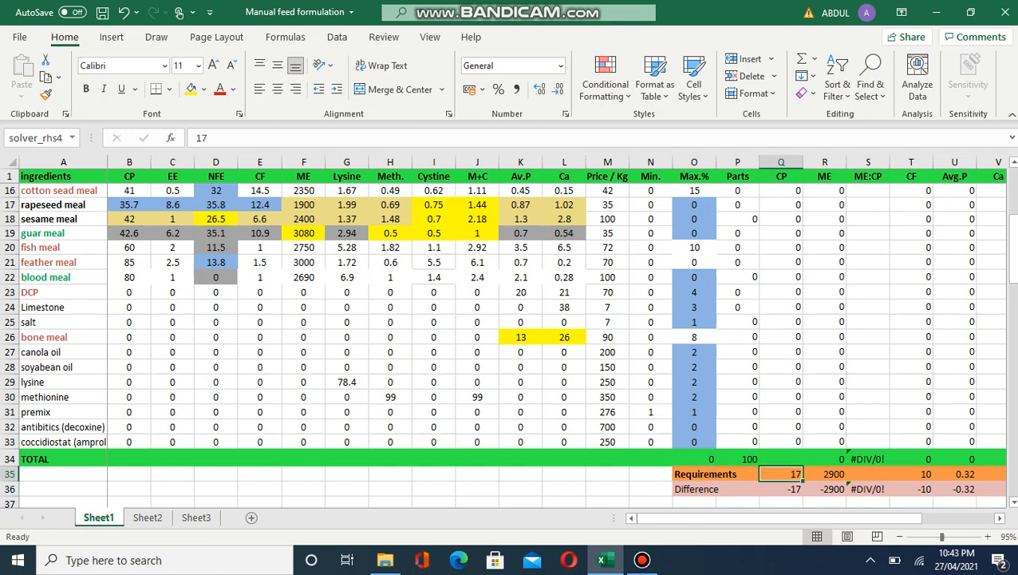
pyautogui.press('Right')
pyautogui.press('Right')
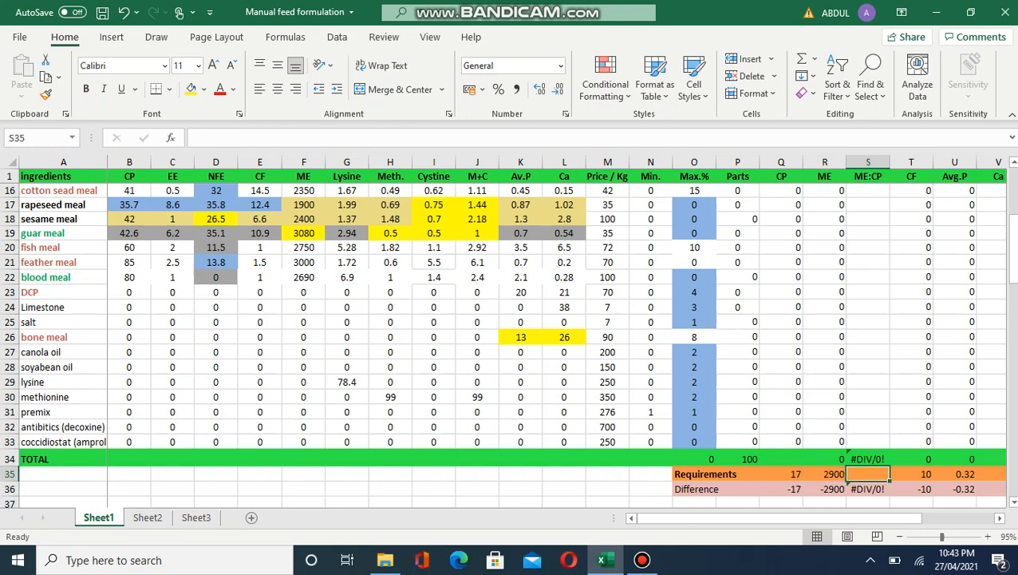
pyautogui.press('Right')
pyautogui.press('Right')
pyautogui.press('Right')
pyautogui.press('Right')
pyautogui.press('Right')
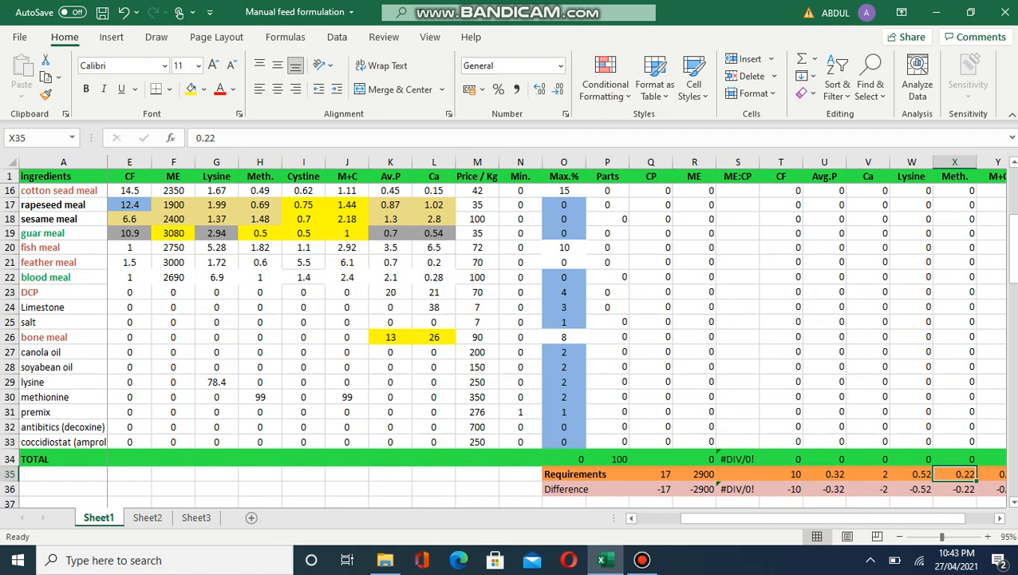
pyautogui.press('Right')
pyautogui.press('Right')
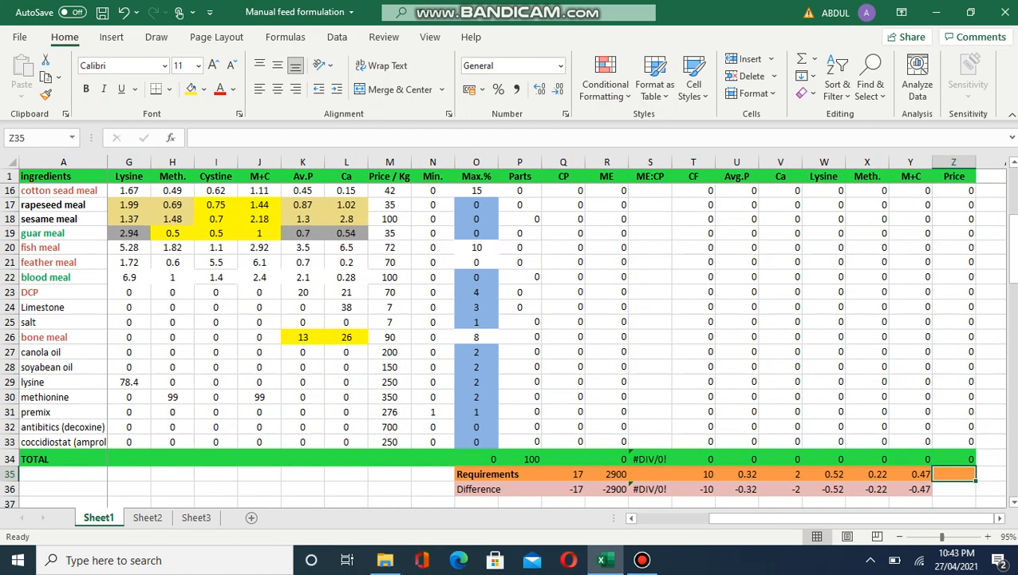
# Step: Head back along the row and return to the Parts header at the top
pyautogui.press('Left')
pyautogui.press('Left')
pyautogui.press('Left')
pyautogui.press('Left')
pyautogui.press('Left')
pyautogui.press('Left')
pyautogui.press('Left')
pyautogui.press('Left')
pyautogui.press('Left')
pyautogui.press('Left')
pyautogui.press('Left')
pyautogui.press('Left')
pyautogui.press('Left')
pyautogui.press('Left')
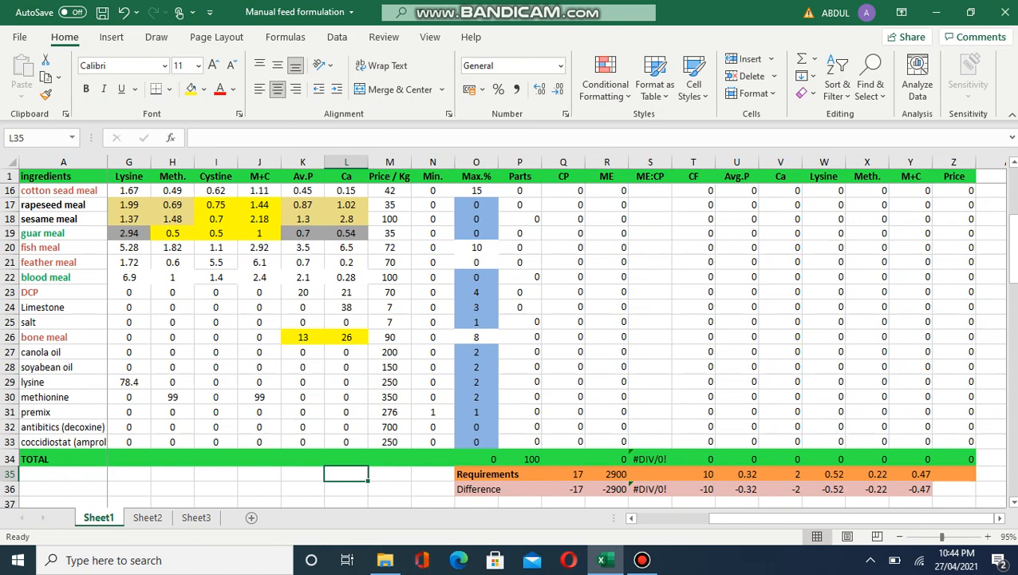
pyautogui.press('Right')
pyautogui.press('Right')
pyautogui.press('Right')
pyautogui.press('Right')
pyautogui.press('Up')
pyautogui.press('Up')
pyautogui.press('Up')
pyautogui.press('Up')
pyautogui.press('Up')
pyautogui.press('Up')
pyautogui.press('Up')
pyautogui.press('Up')
pyautogui.press('Up')
pyautogui.press('Up')
pyautogui.press('Up')
pyautogui.press('Up')
pyautogui.press('Up')
pyautogui.press('Up')
pyautogui.press('Up')
pyautogui.press('Up')
pyautogui.press('Up')
pyautogui.press('Up')
pyautogui.press('Up')
pyautogui.press('Up')
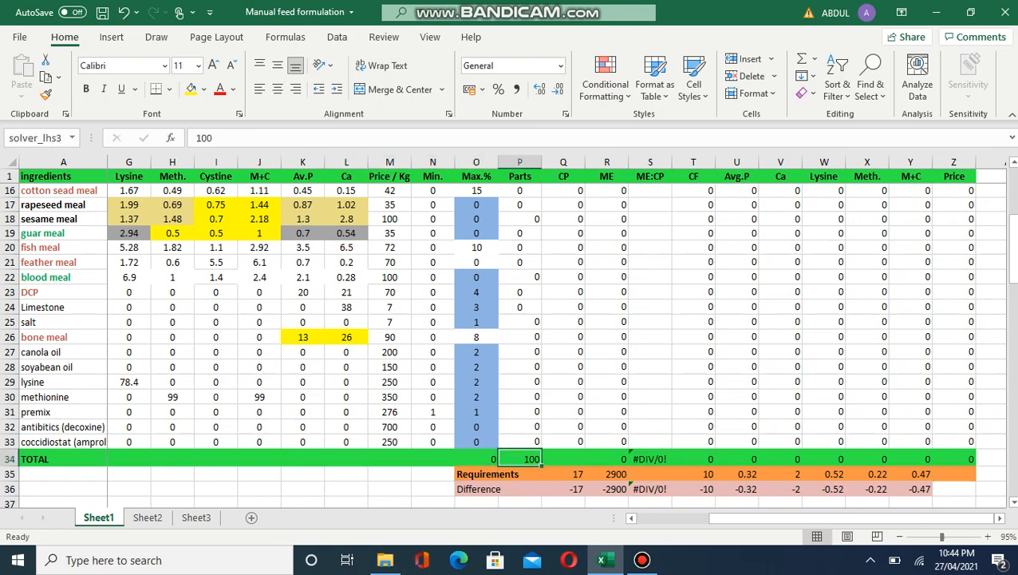
pyautogui.press('Up')
pyautogui.press('Up')
pyautogui.press('Up')
pyautogui.press('Up')
pyautogui.press('Up')
pyautogui.press('Up')
pyautogui.press('Up')
pyautogui.press('Up')
pyautogui.press('Up')
pyautogui.press('Up')
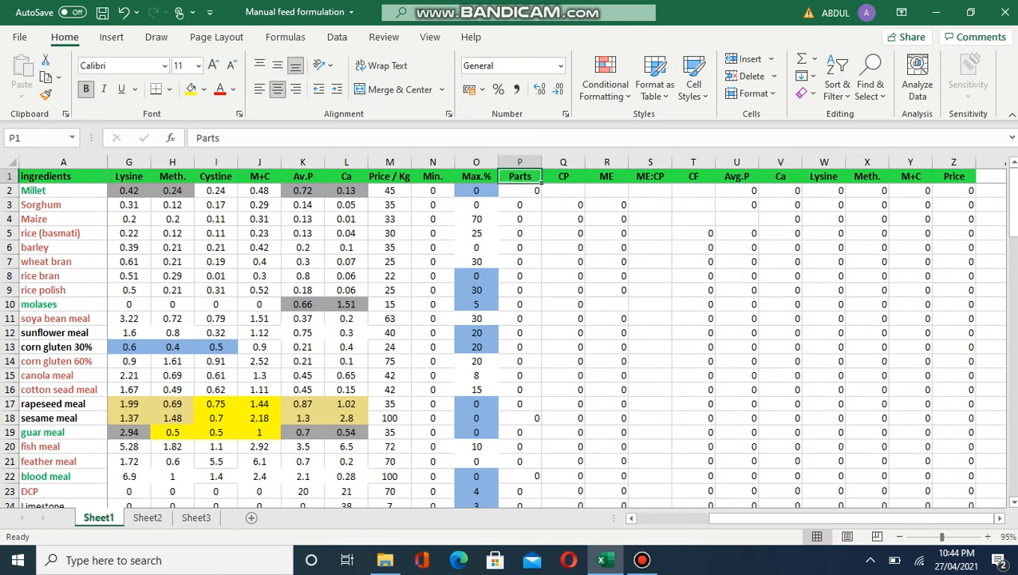
pyautogui.press('Down')
pyautogui.press('Down')
pyautogui.press('Down')
pyautogui.press('Down')
pyautogui.press('Down')
pyautogui.press('Down')
pyautogui.press('Down')
pyautogui.press('Down')
pyautogui.press('Down')
pyautogui.press('Down')
pyautogui.press('Down')
pyautogui.press('Down')
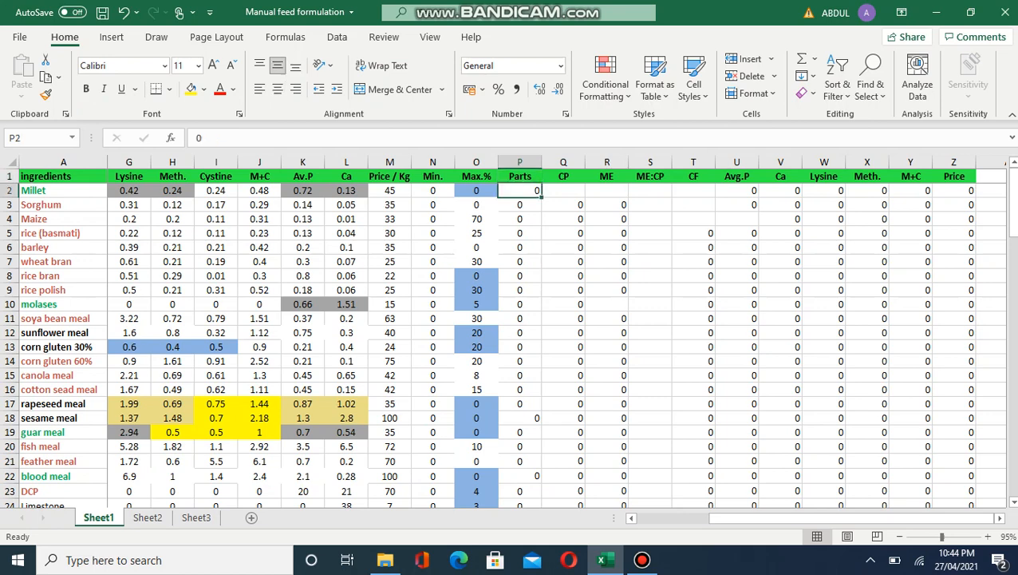
pyautogui.press('Down')
pyautogui.press('Down')
pyautogui.press('Down')
pyautogui.press('Down')
pyautogui.press('Down')
pyautogui.press('Down')
pyautogui.press('Down')
pyautogui.press('Down')
pyautogui.press('Down')
pyautogui.press('Down')
pyautogui.press('Down')
pyautogui.press('Down')
pyautogui.press('Down')
pyautogui.press('Down')
pyautogui.press('Down')
pyautogui.press('Down')
pyautogui.press('Down')
pyautogui.press('Down')
pyautogui.press('Down')
pyautogui.press('Down')
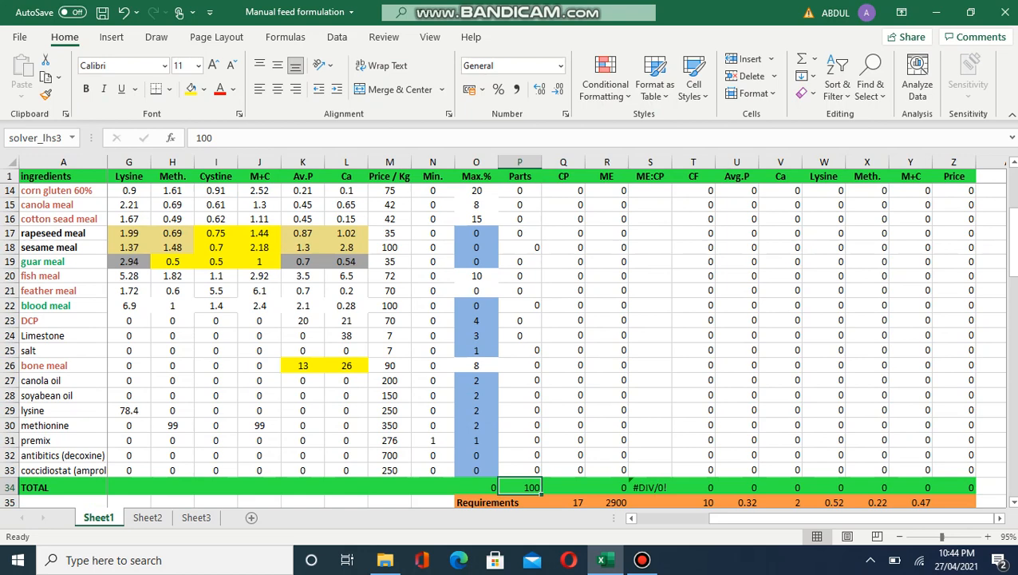
pyautogui.press('Up')
pyautogui.press('Up')
pyautogui.press('Up')
pyautogui.press('Up')
pyautogui.press('Up')
pyautogui.press('Up')
pyautogui.press('Up')
pyautogui.press('Up')
pyautogui.press('Up')
pyautogui.press('Up')
pyautogui.press('Up')
pyautogui.press('Up')
pyautogui.press('Up')
pyautogui.press('Up')
pyautogui.press('Up')
pyautogui.press('Up')
pyautogui.press('Up')
pyautogui.press('Up')
pyautogui.press('Up')
pyautogui.press('Up')
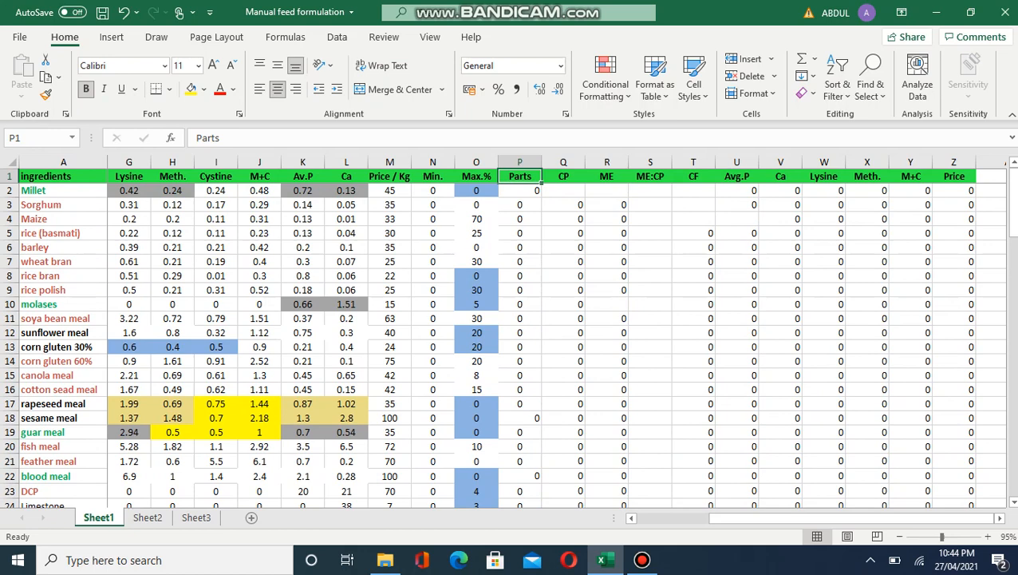
pyautogui.click(520, 191)
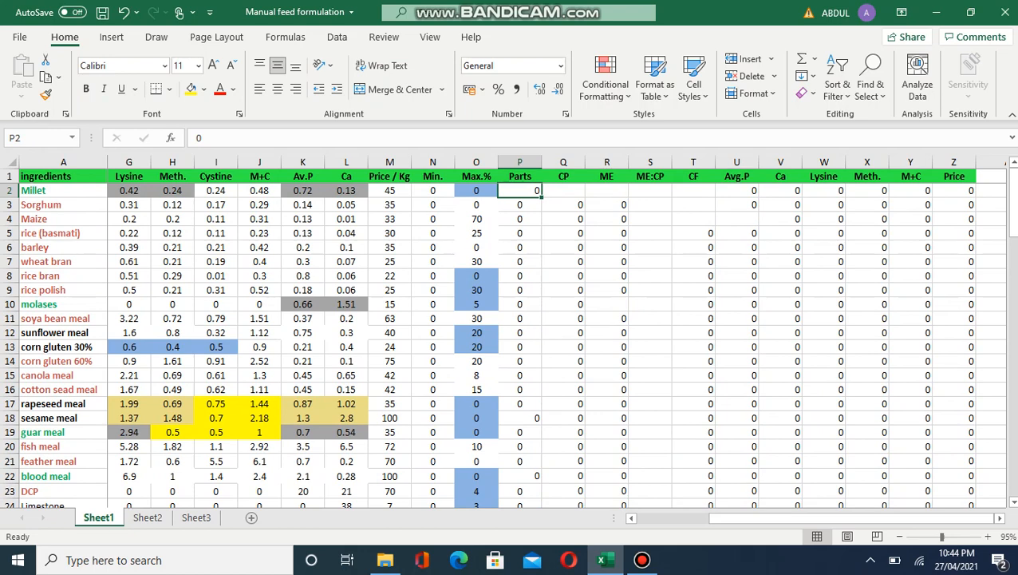
pyautogui.click(520, 205)
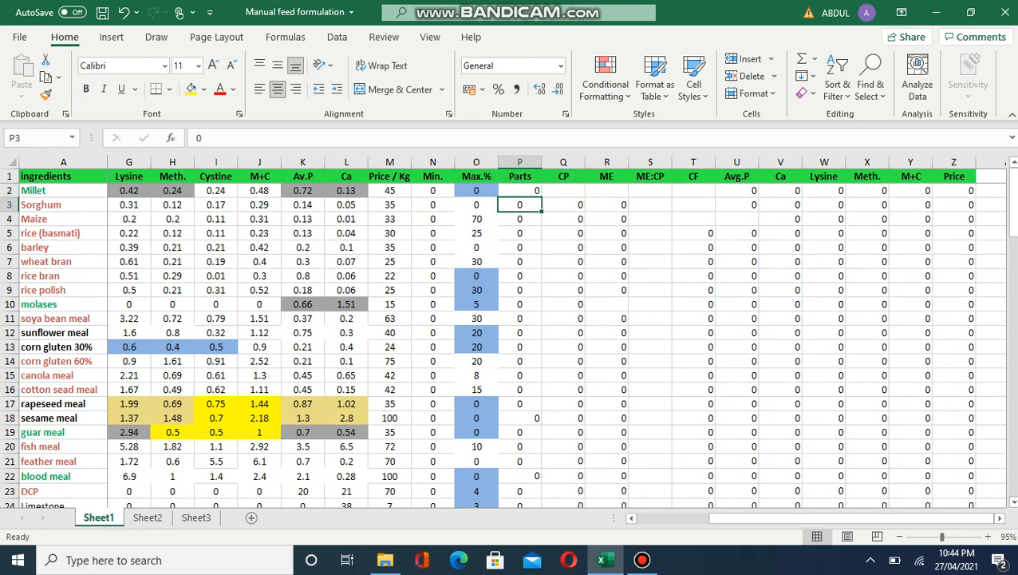
pyautogui.click(519, 191)
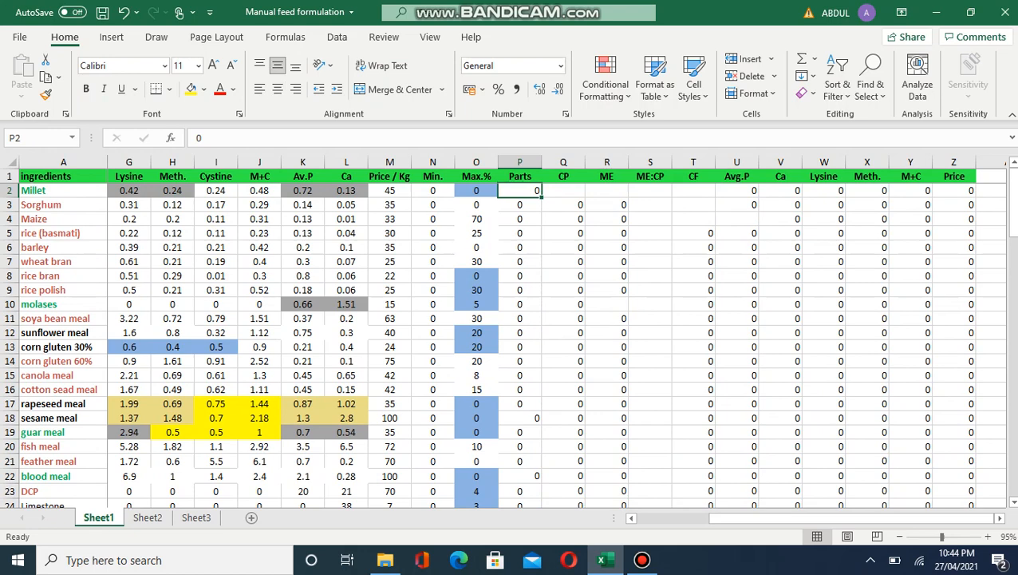
# Step: Enter Parts of 5 for Millet, 4 for Sorghum and 25 for Maize
pyautogui.write('5')
pyautogui.press('Return')
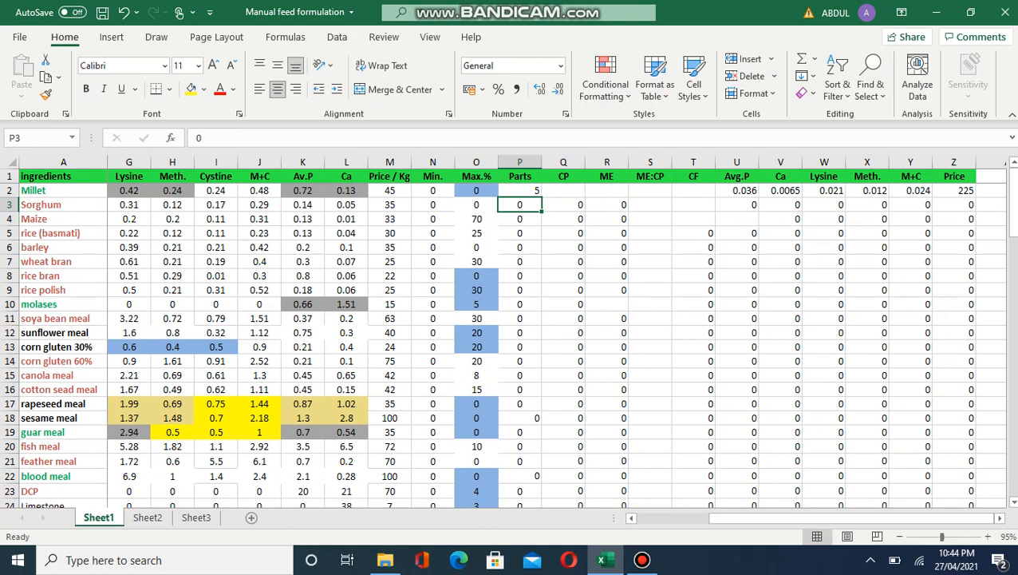
pyautogui.write('4')
pyautogui.press('Return')
pyautogui.press('Left')
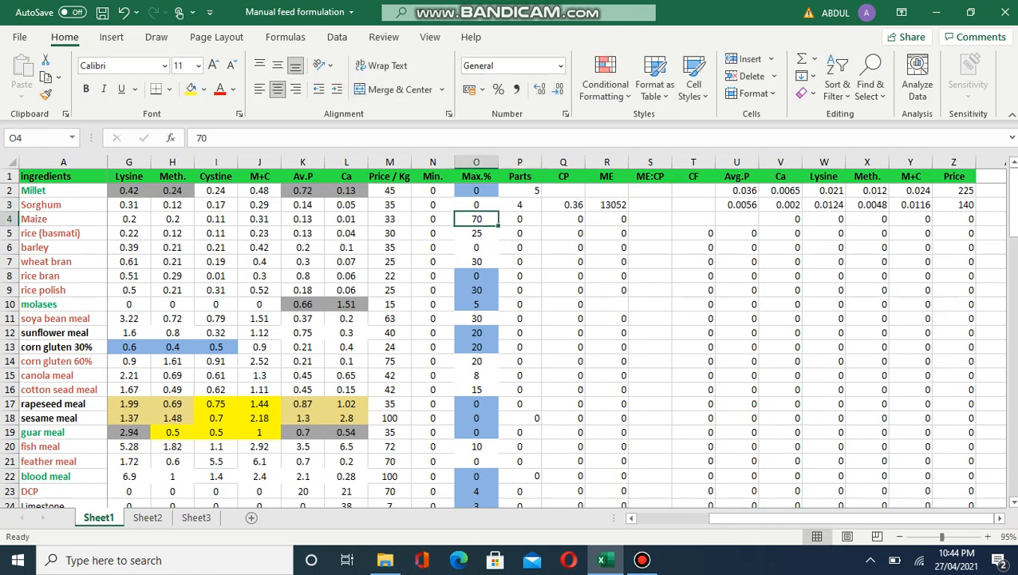
pyautogui.press('Right')
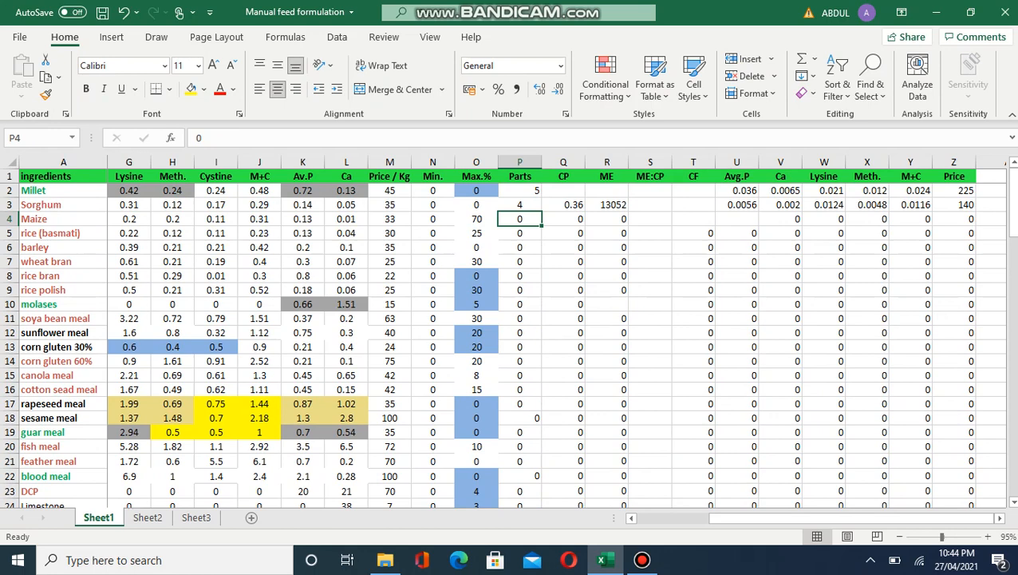
pyautogui.write('25')
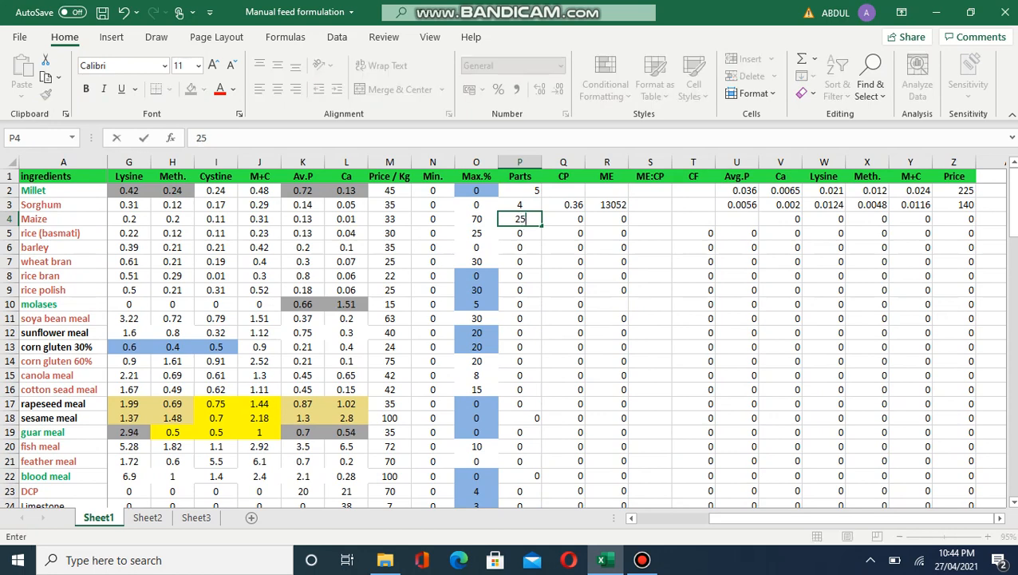
pyautogui.press('Return')
# Step: Enter 7 Parts for wheat bran
pyautogui.press('Down')
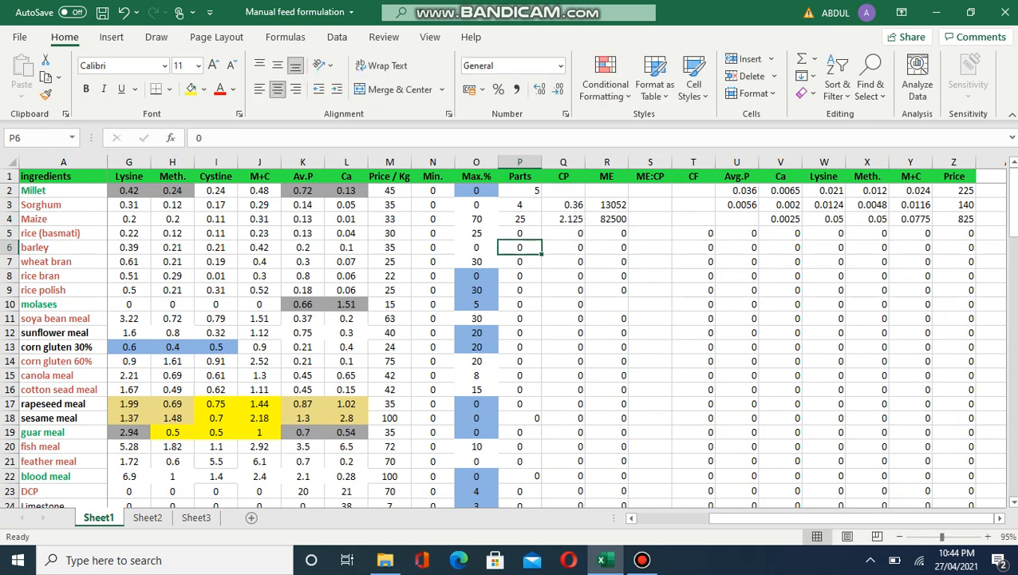
pyautogui.press('Up')
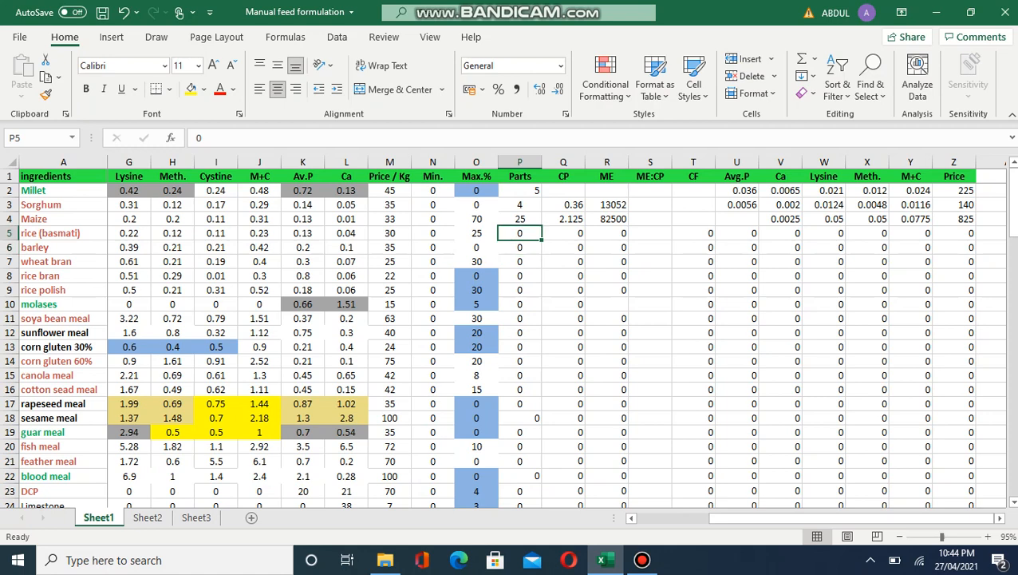
pyautogui.press('Down')
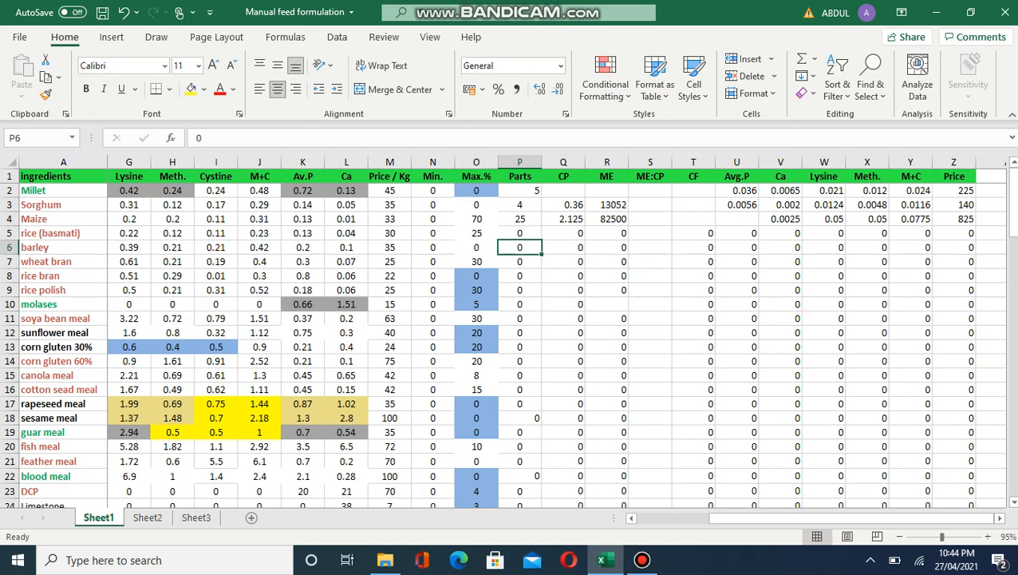
pyautogui.press('Down')
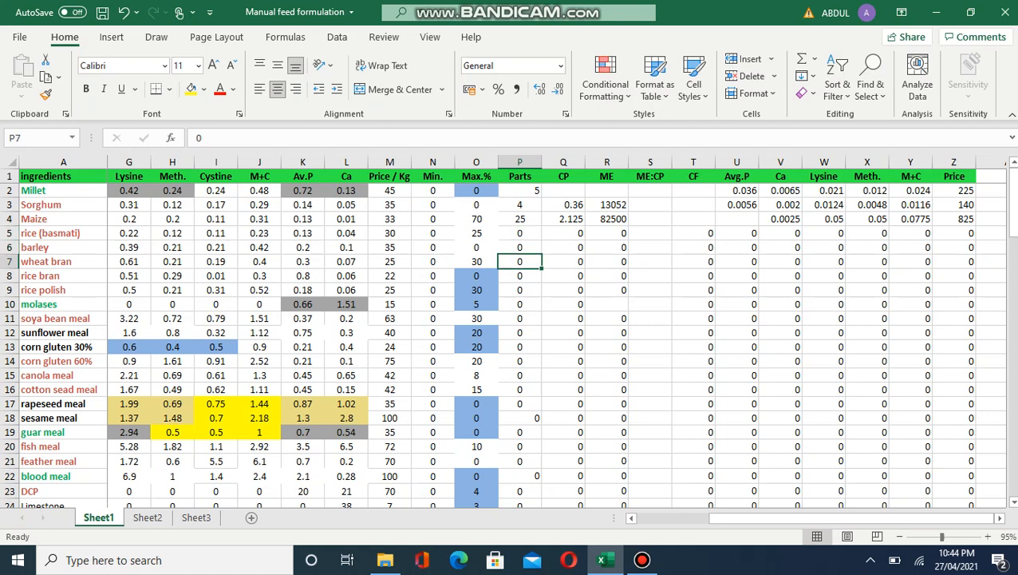
pyautogui.write('7')
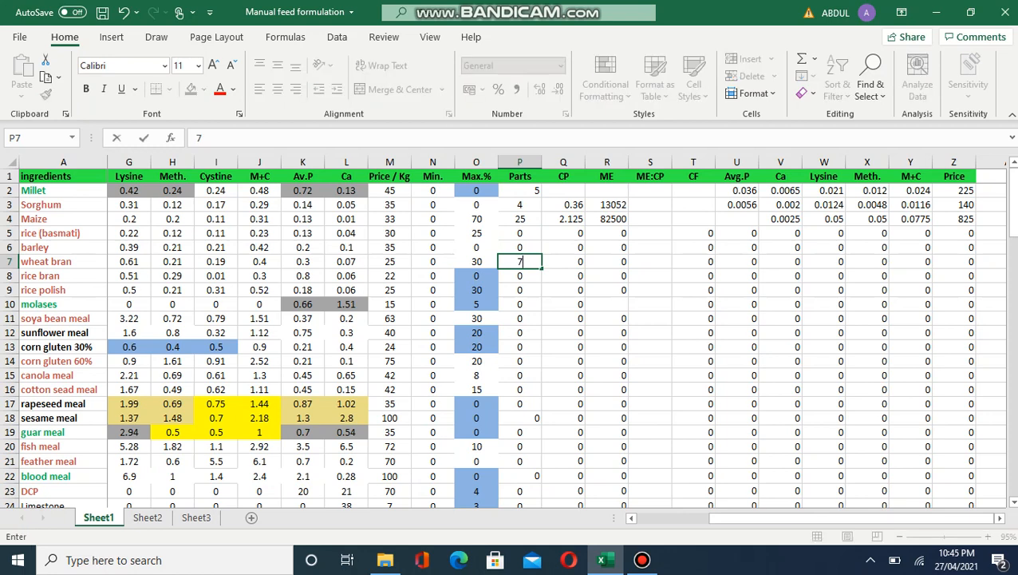
pyautogui.press('Return')
pyautogui.press('Down')
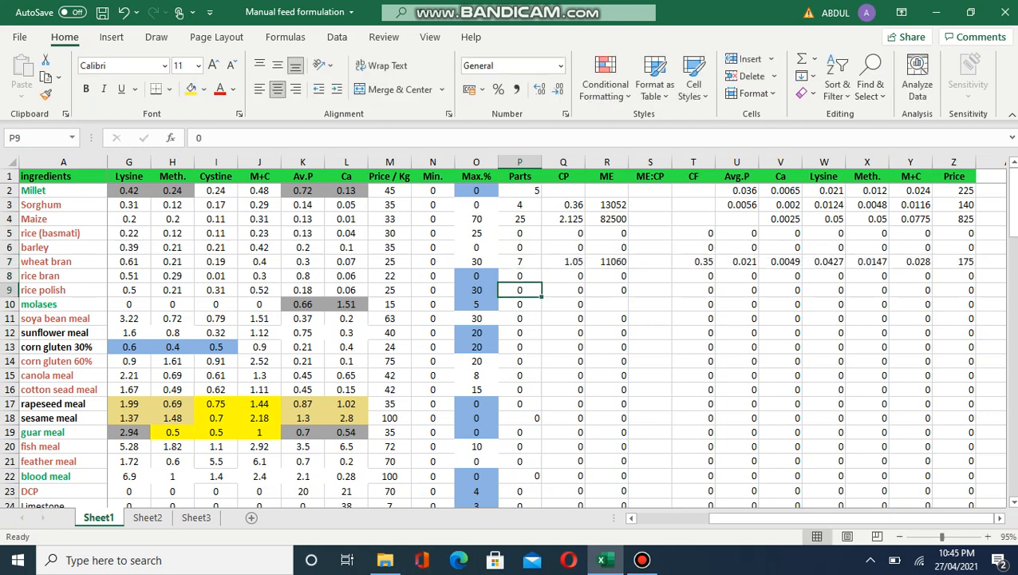
pyautogui.press('Down')
pyautogui.press('Up')
pyautogui.press('Up')
pyautogui.press('Up')
pyautogui.press('Up')
pyautogui.press('Up')
pyautogui.press('Up')
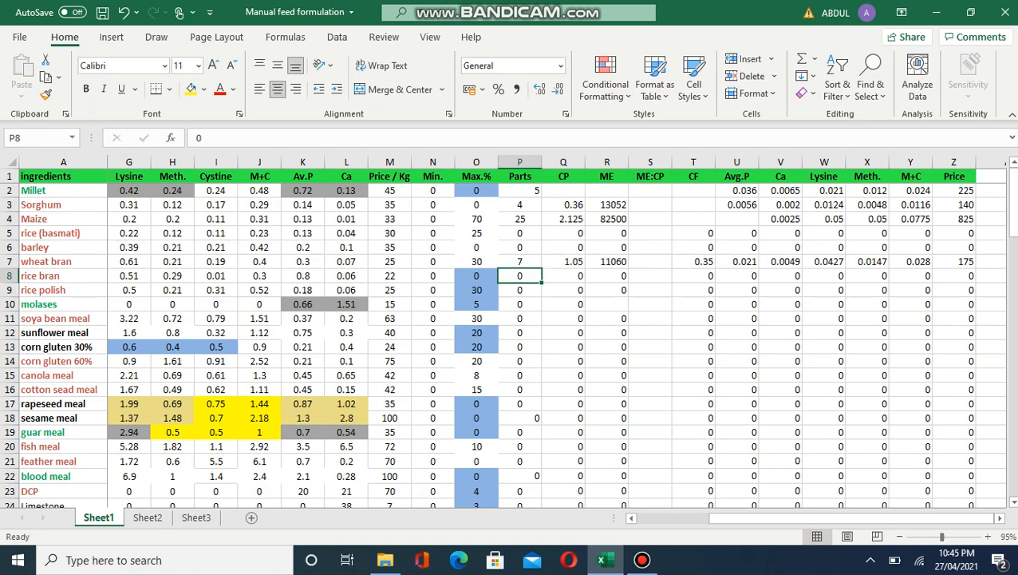
pyautogui.press('Down')
pyautogui.press('Down')
pyautogui.press('Down')
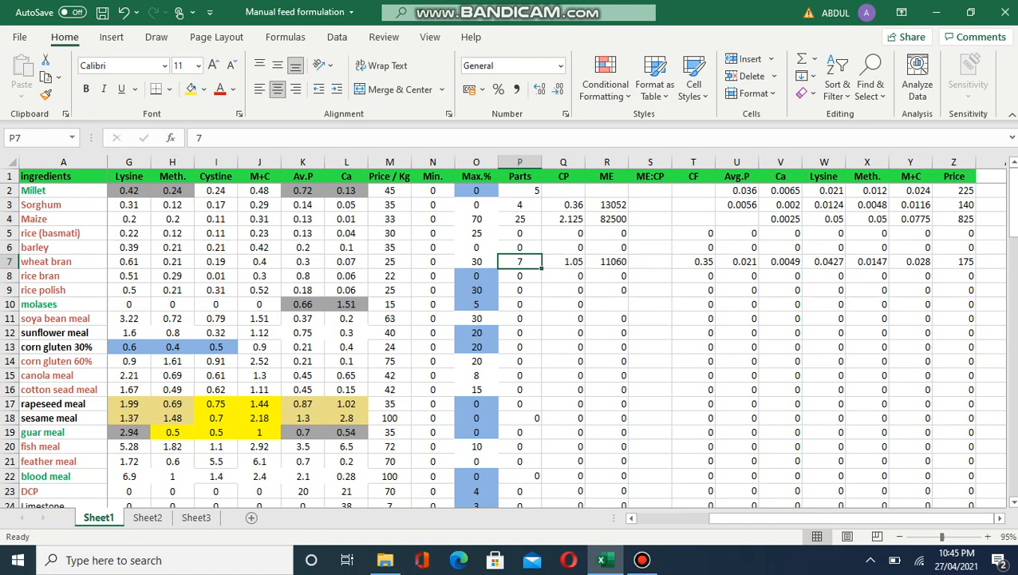
pyautogui.press('Right')
pyautogui.press('Left')
pyautogui.press('Left')
pyautogui.press('Home')
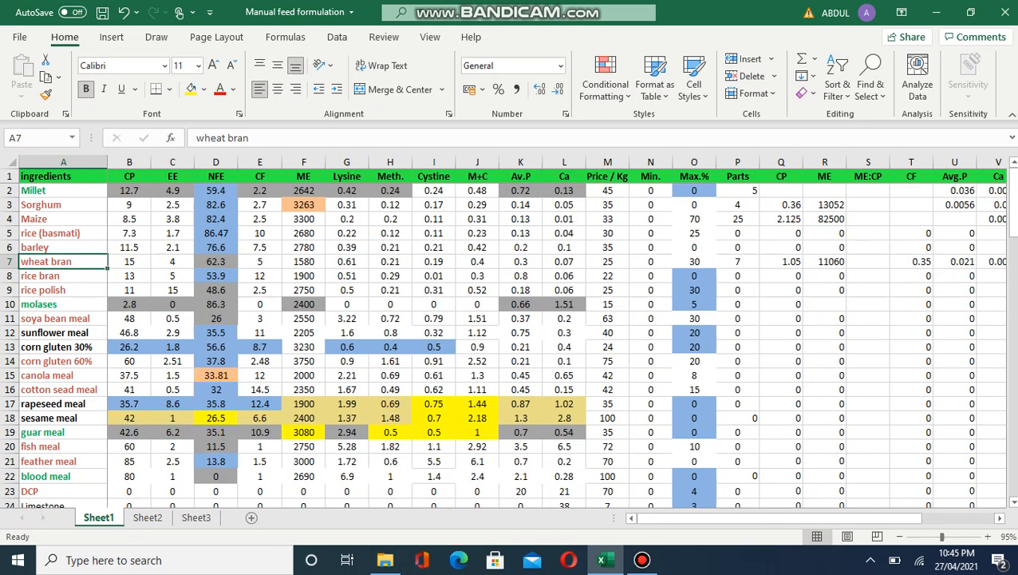
pyautogui.press('Right')
pyautogui.press('Right')
pyautogui.hotkey('ctrl', 'Right')
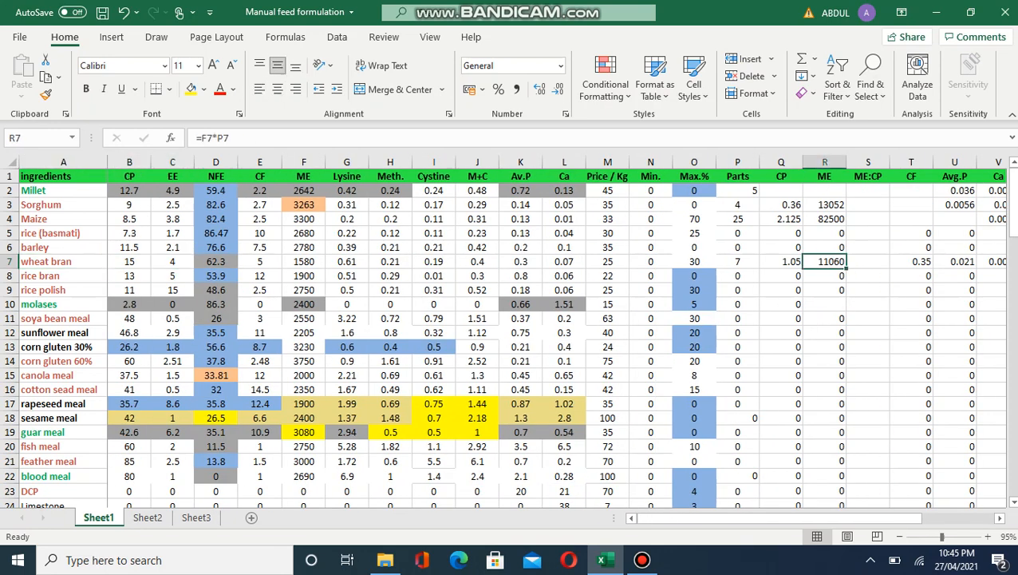
pyautogui.press('Left')
pyautogui.press('Left')
pyautogui.press('Right')
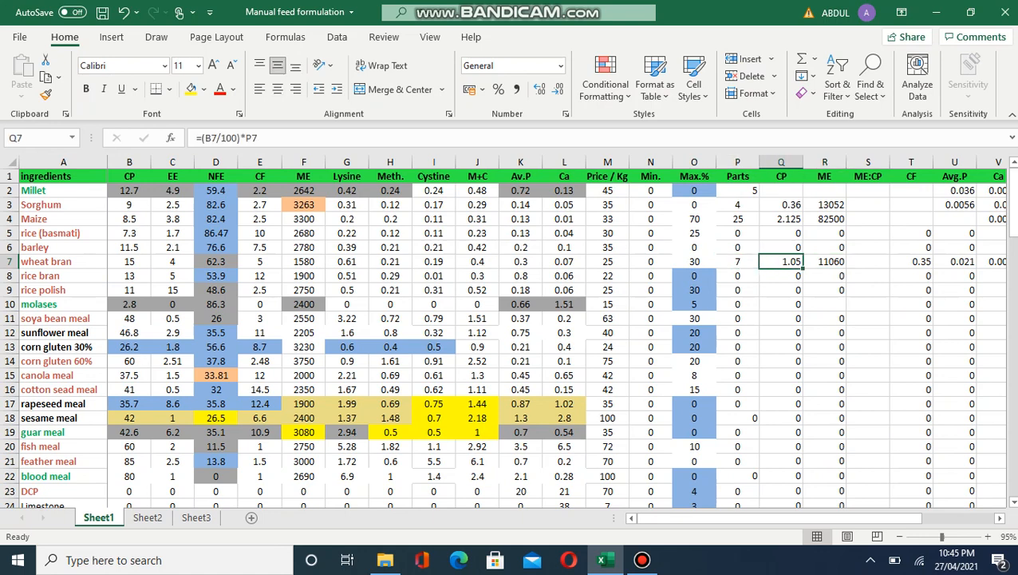
pyautogui.press('Right')
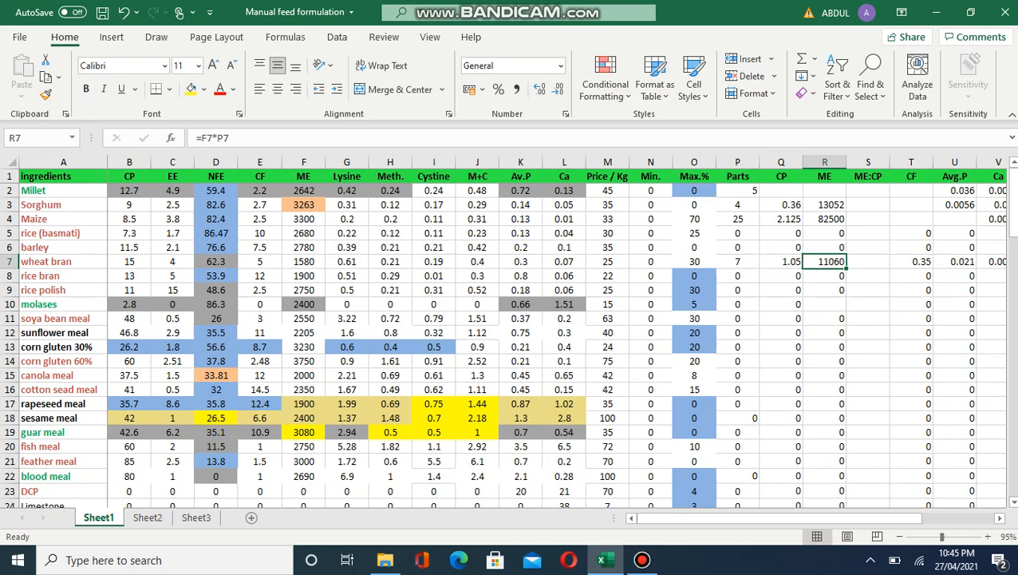
pyautogui.press('Left')
pyautogui.press('Up')
pyautogui.press('Up')
pyautogui.press('Up')
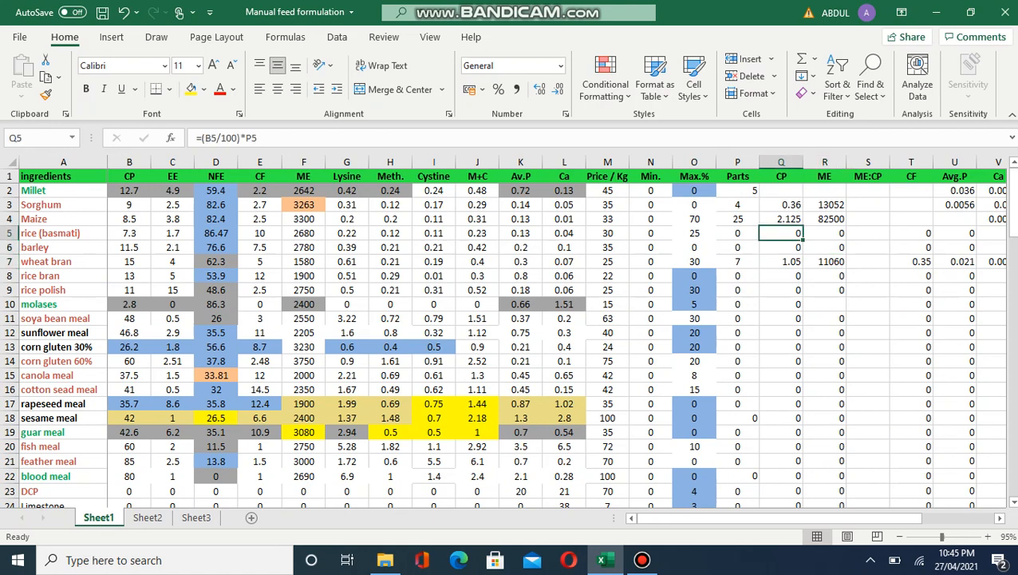
pyautogui.press('Left')
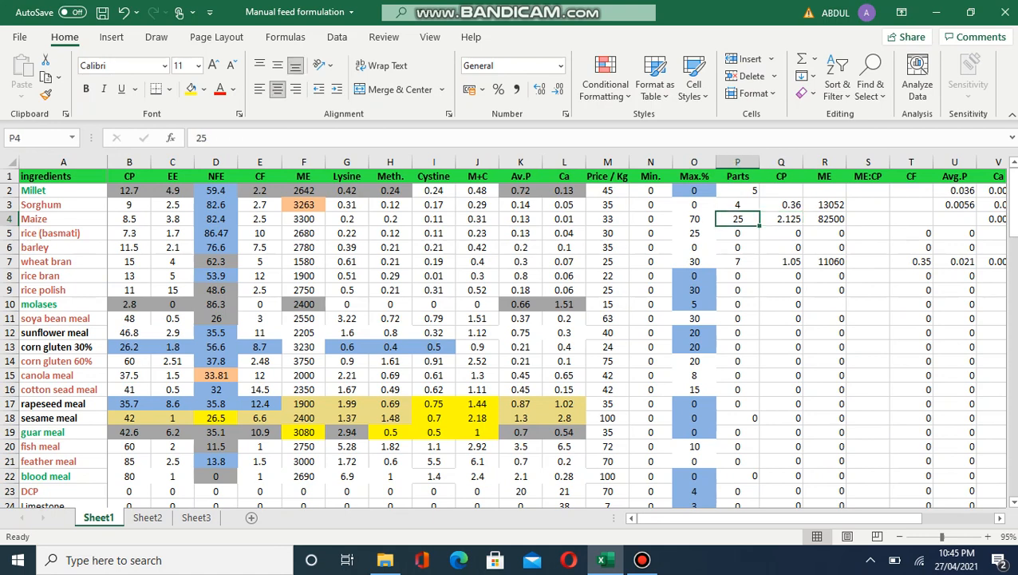
pyautogui.press('Left')
pyautogui.press('Left')
pyautogui.press('Left')
pyautogui.press('Left')
pyautogui.press('Left')
pyautogui.press('Left')
pyautogui.press('Left')
pyautogui.press('Left')
pyautogui.press('Left')
pyautogui.press('Left')
pyautogui.press('Left')
pyautogui.press('Left')
pyautogui.press('Left')
pyautogui.press('Left')
pyautogui.press('Left')
pyautogui.press('Right')
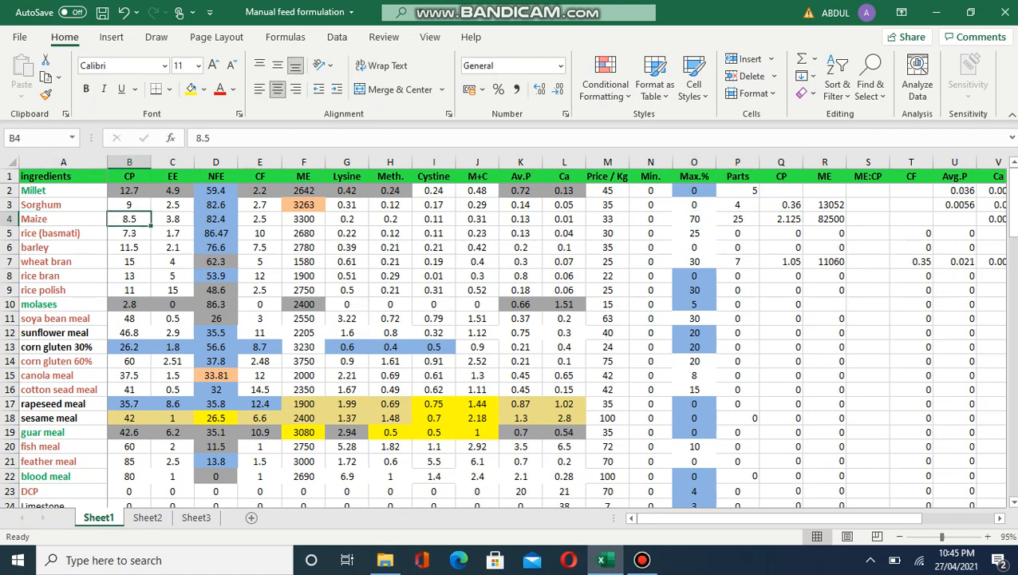
pyautogui.press('Right')
pyautogui.press('Right')
pyautogui.press('Right')
pyautogui.press('Right')
pyautogui.press('Right')
pyautogui.press('Right')
pyautogui.press('Right')
pyautogui.press('Right')
pyautogui.press('Right')
pyautogui.press('Right')
pyautogui.press('Right')
pyautogui.press('Right')
pyautogui.press('Right')
pyautogui.press('Right')
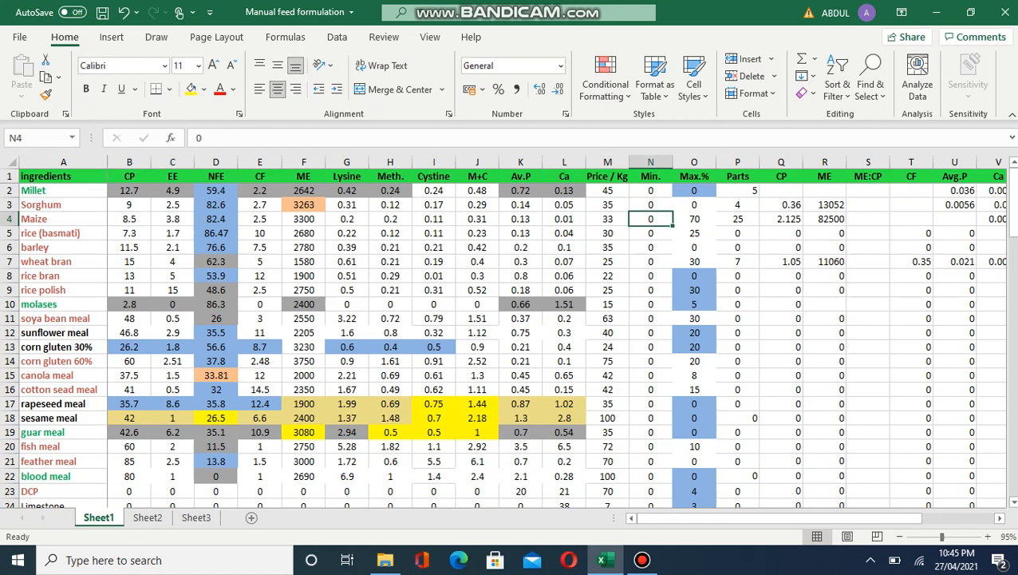
pyautogui.press('Right')
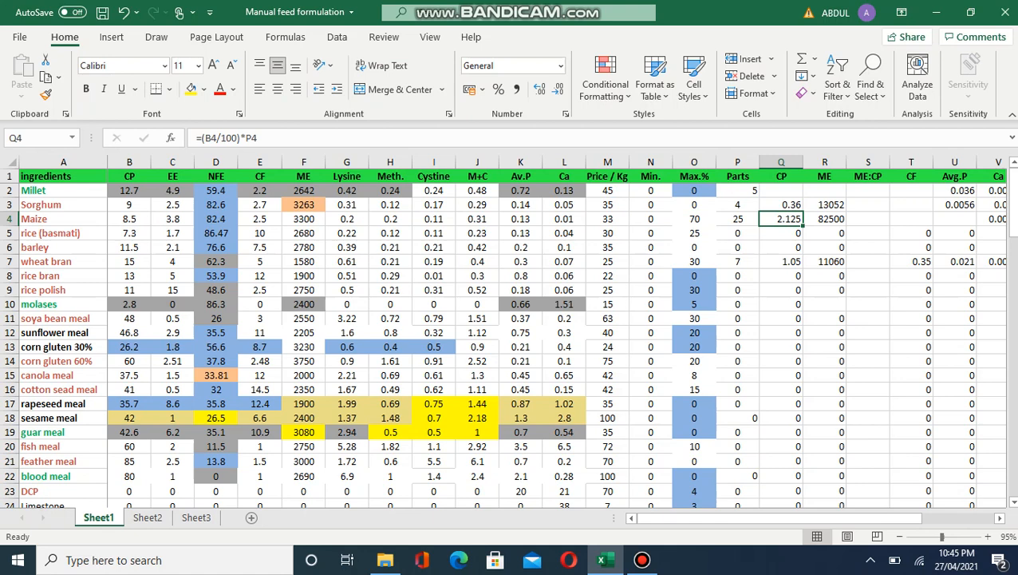
pyautogui.press('Up')
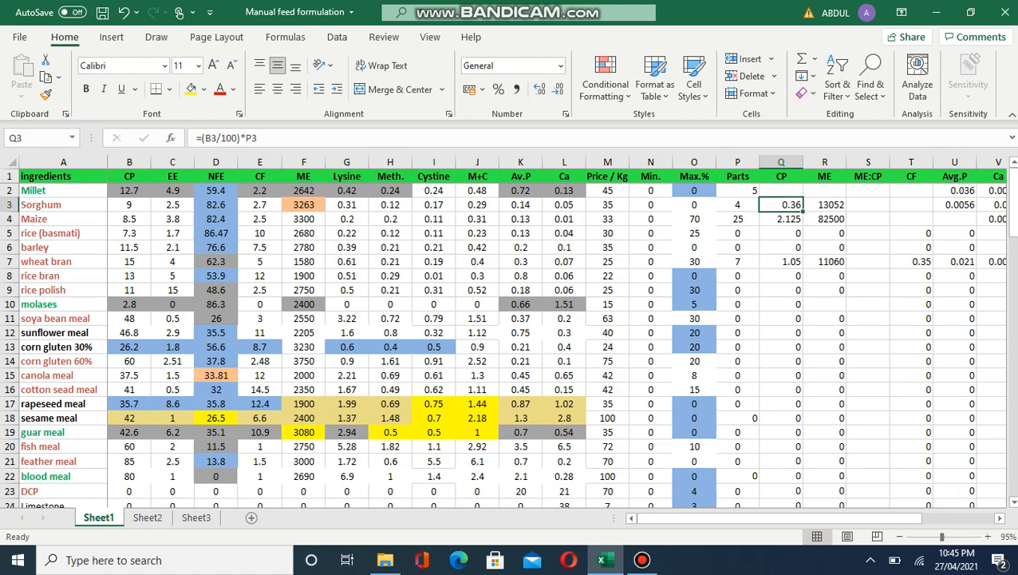
pyautogui.press('Up')
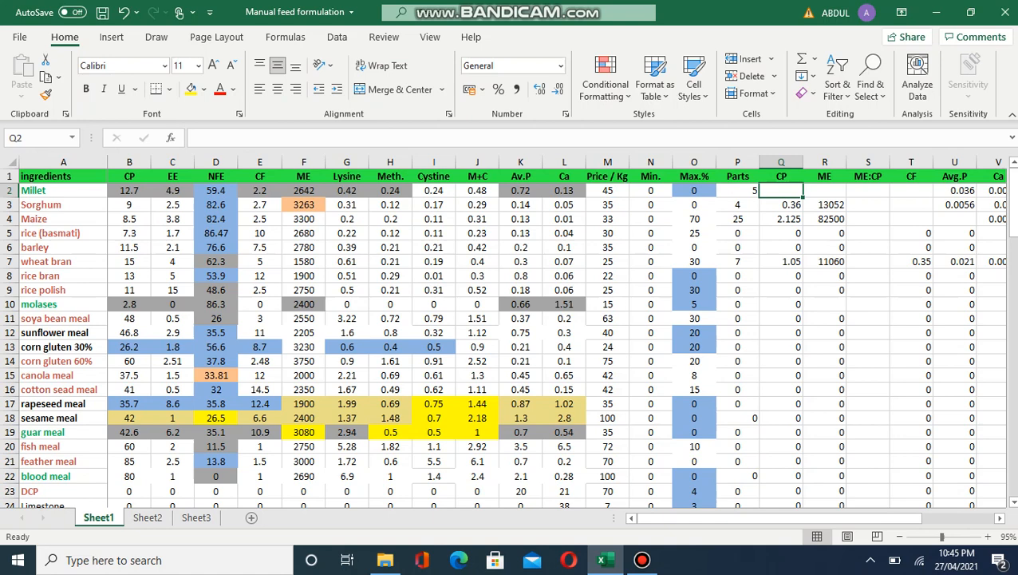
pyautogui.press('Right')
pyautogui.press('Right')
pyautogui.press('Right')
pyautogui.press('Right')
pyautogui.press('Right')
pyautogui.press('Right')
pyautogui.press('Right')
pyautogui.press('Right')
pyautogui.press('Right')
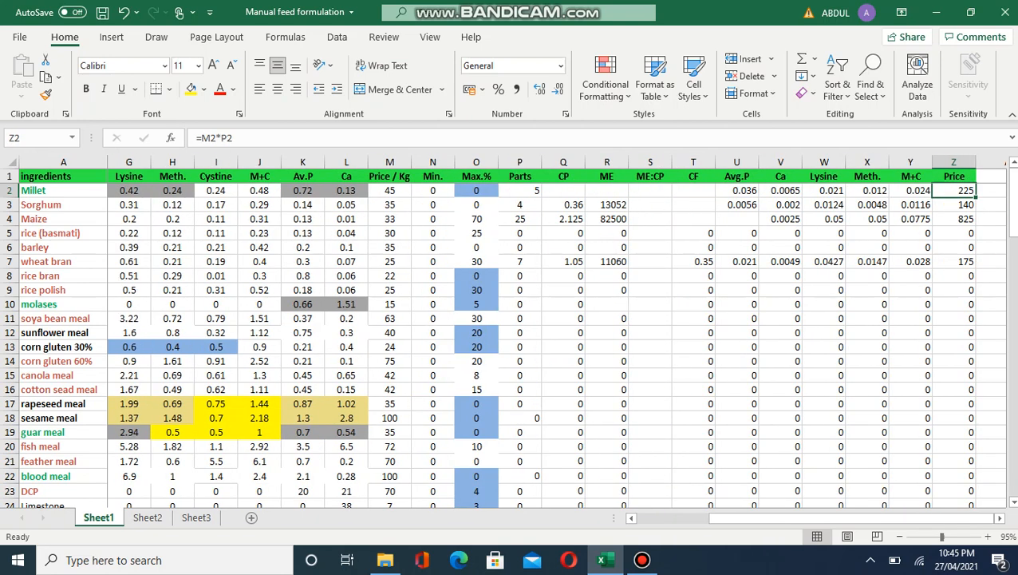
pyautogui.press('Left')
pyautogui.press('Left')
pyautogui.press('Left')
pyautogui.press('Left')
pyautogui.press('Left')
pyautogui.press('Left')
pyautogui.press('Left')
pyautogui.press('Left')
pyautogui.press('Left')
pyautogui.press('Left')
pyautogui.press('Left')
pyautogui.press('Left')
pyautogui.press('Left')
pyautogui.press('Left')
pyautogui.press('Left')
pyautogui.press('Left')
pyautogui.press('Left')
pyautogui.press('Left')
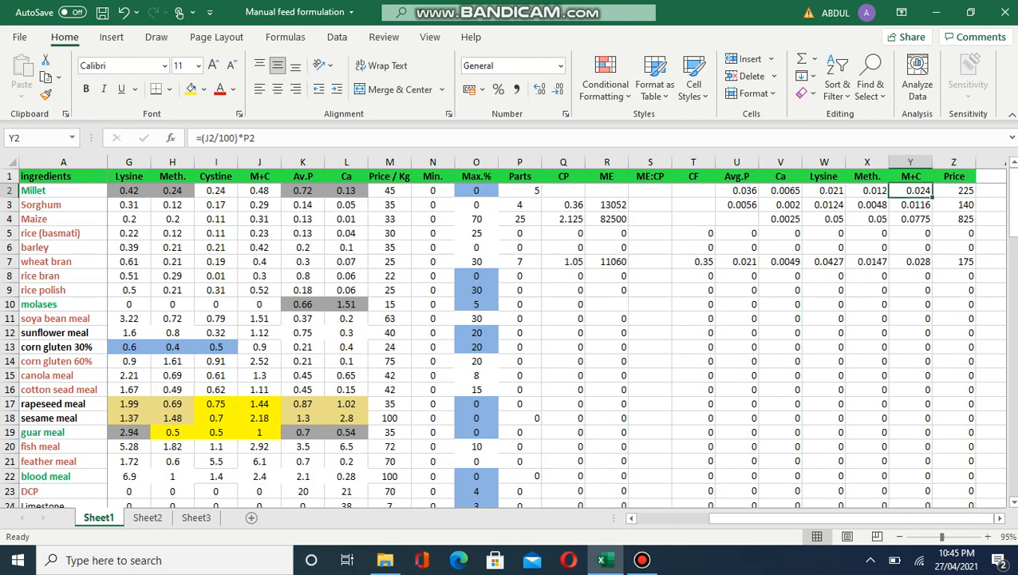
pyautogui.press('Right')
pyautogui.press('Right')
pyautogui.press('Right')
pyautogui.press('Right')
pyautogui.press('Right')
pyautogui.press('Right')
pyautogui.press('Right')
pyautogui.press('Right')
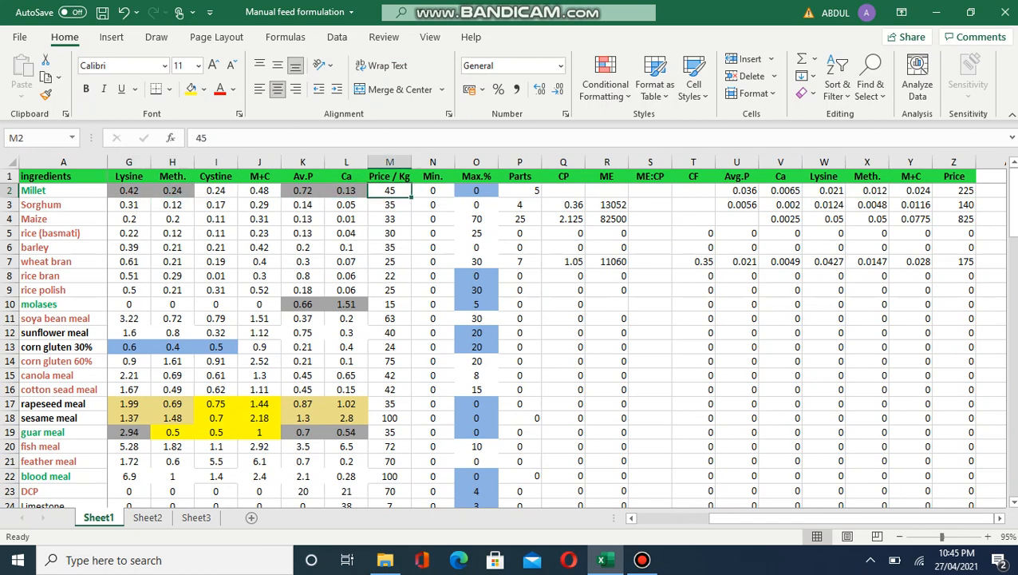
pyautogui.press('Right')
pyautogui.press('Right')
pyautogui.press('Right')
pyautogui.press('Right')
pyautogui.press('Right')
pyautogui.press('Right')
pyautogui.press('Right')
pyautogui.press('Right')
pyautogui.press('Right')
pyautogui.press('Right')
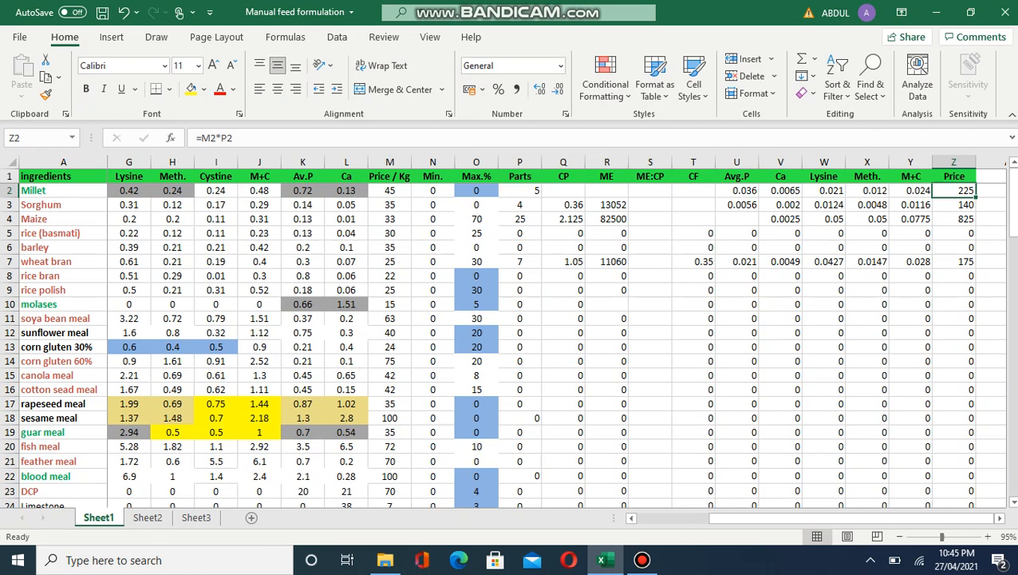
pyautogui.press('Left')
pyautogui.press('Left')
pyautogui.press('Left')
pyautogui.press('Left')
pyautogui.press('Left')
pyautogui.press('Left')
pyautogui.press('Left')
pyautogui.press('Left')
pyautogui.press('Left')
pyautogui.press('Left')
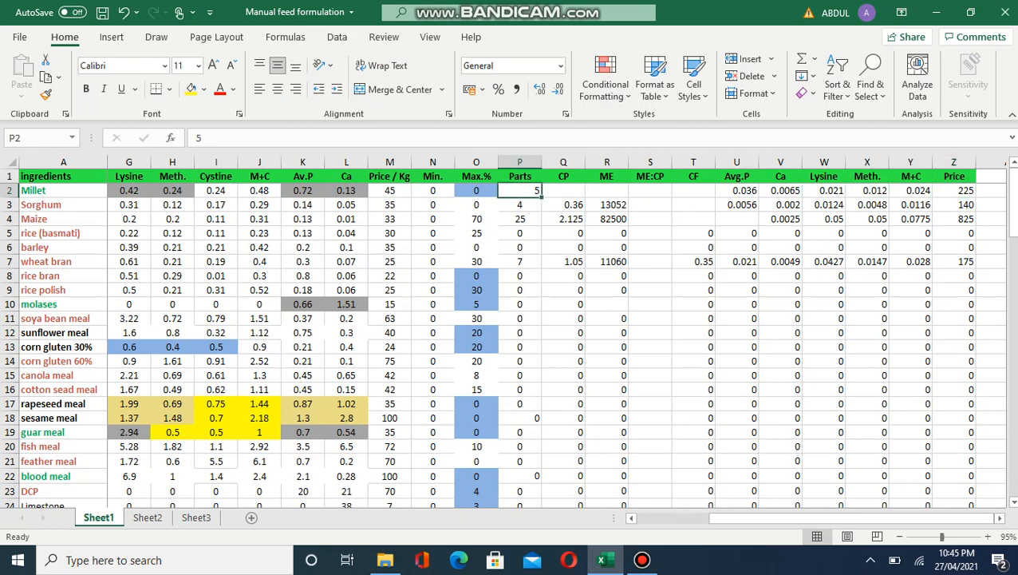
pyautogui.press('Right')
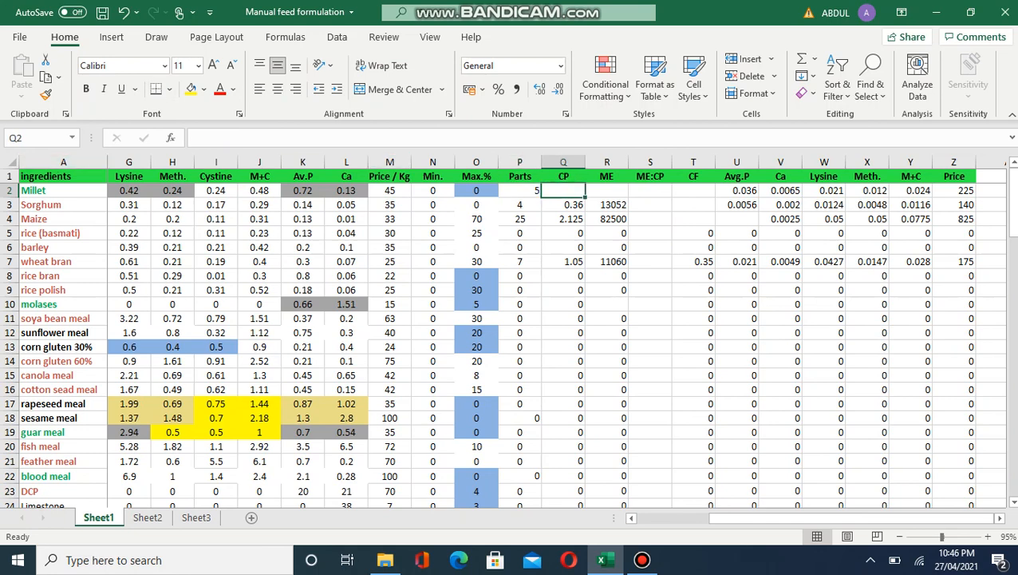
# Step: Enter =(B2/100)*P2 in Millet's CP cell Q2, fixing a wrong reference along the way
pyautogui.press('F2')
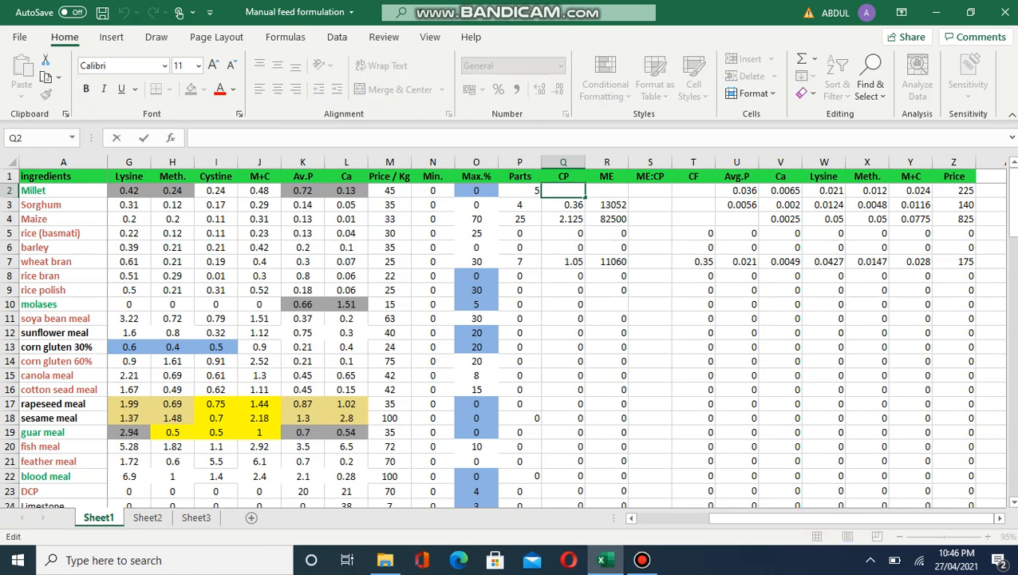
pyautogui.write('=')
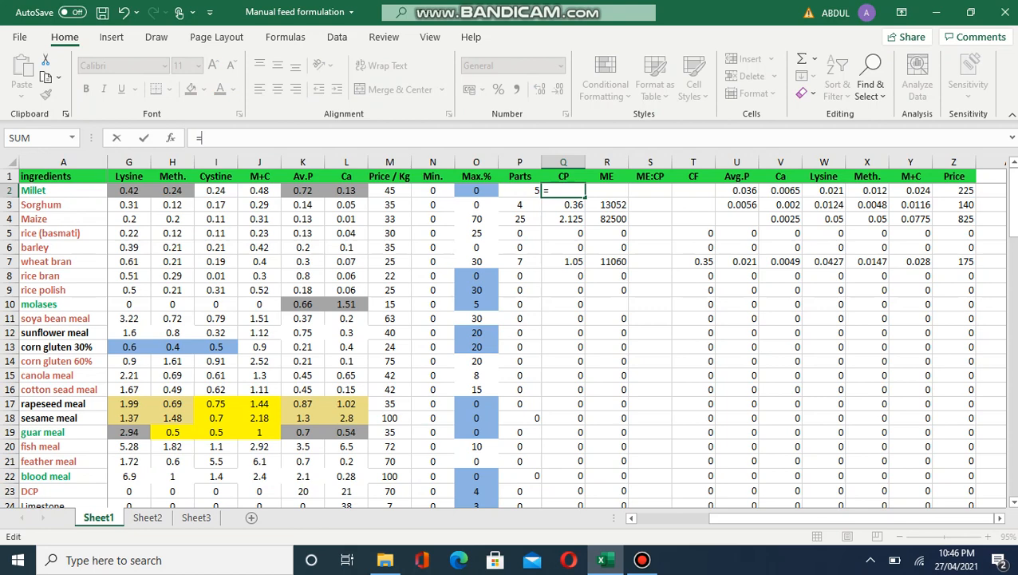
pyautogui.click(71, 138)
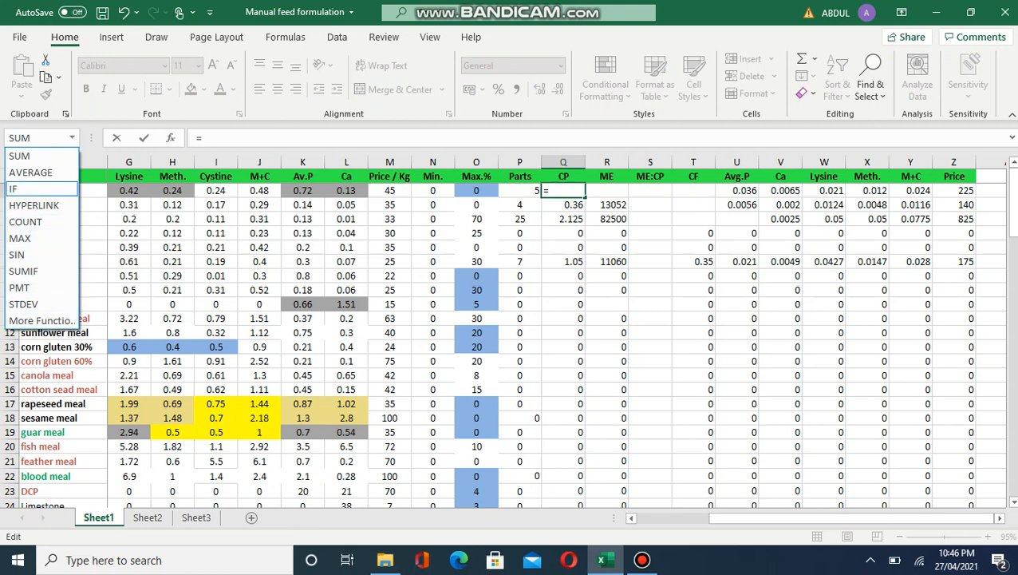
pyautogui.press('Escape')
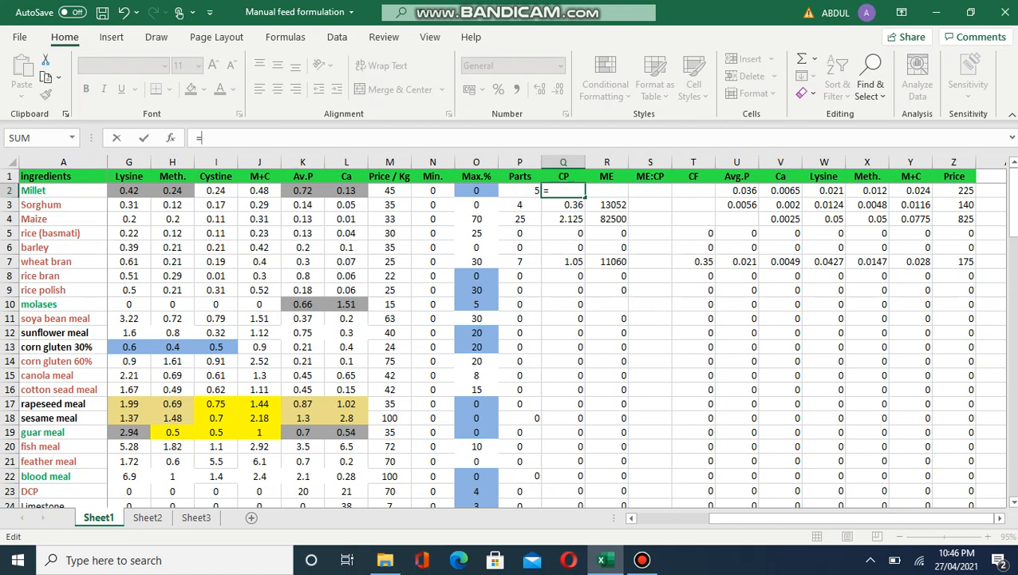
pyautogui.write('(')
pyautogui.click(129, 190)
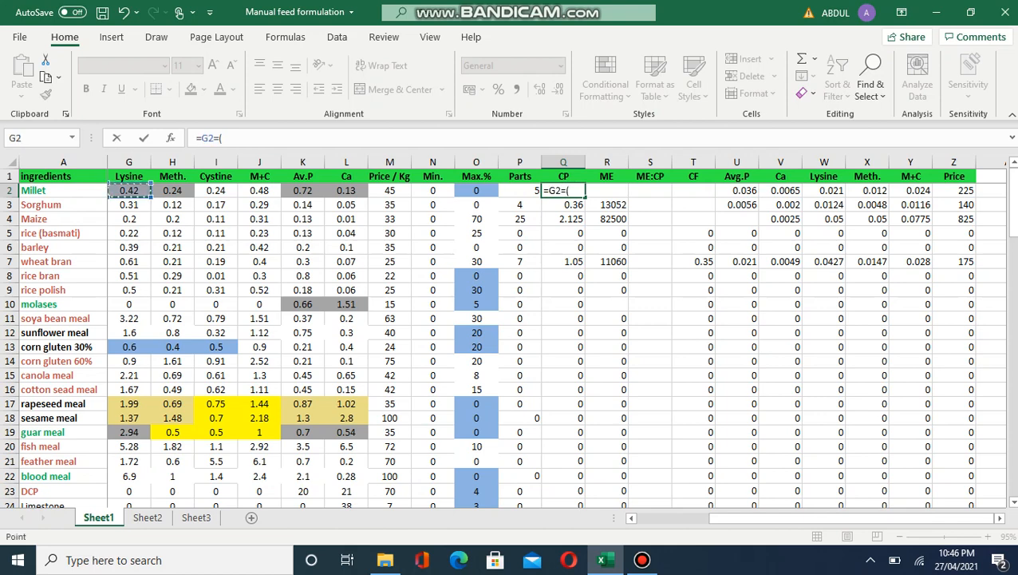
pyautogui.press('Left')
pyautogui.press('Left')
pyautogui.press('Left')
pyautogui.press('Left')
pyautogui.press('Left')
pyautogui.press('Left')
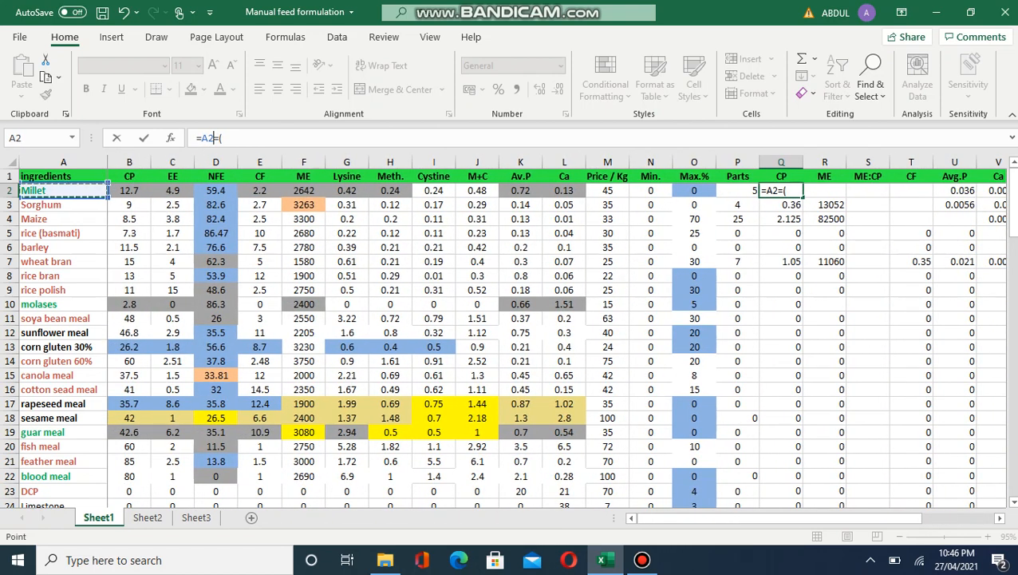
pyautogui.press('Right')
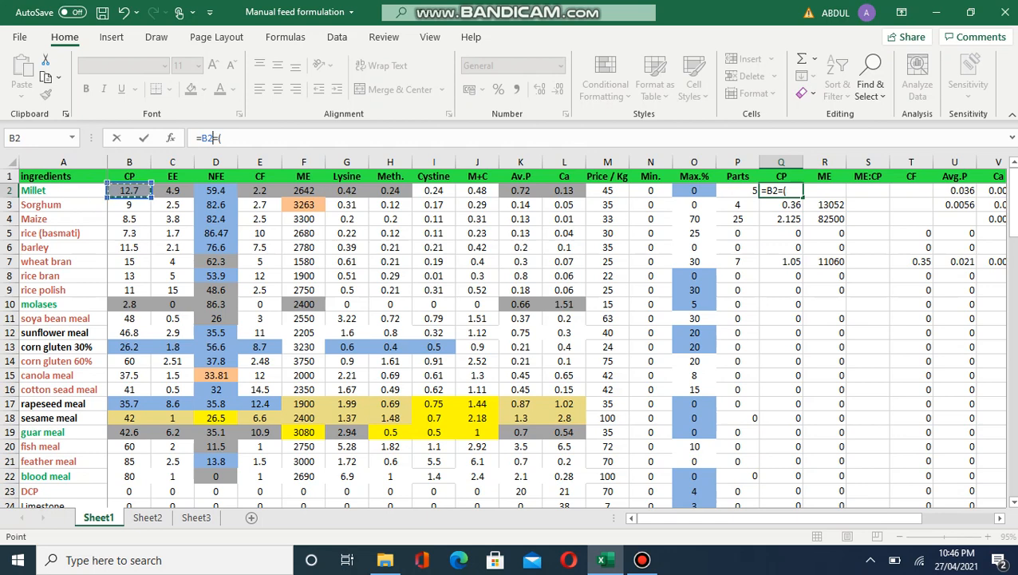
pyautogui.press('BackSpace')
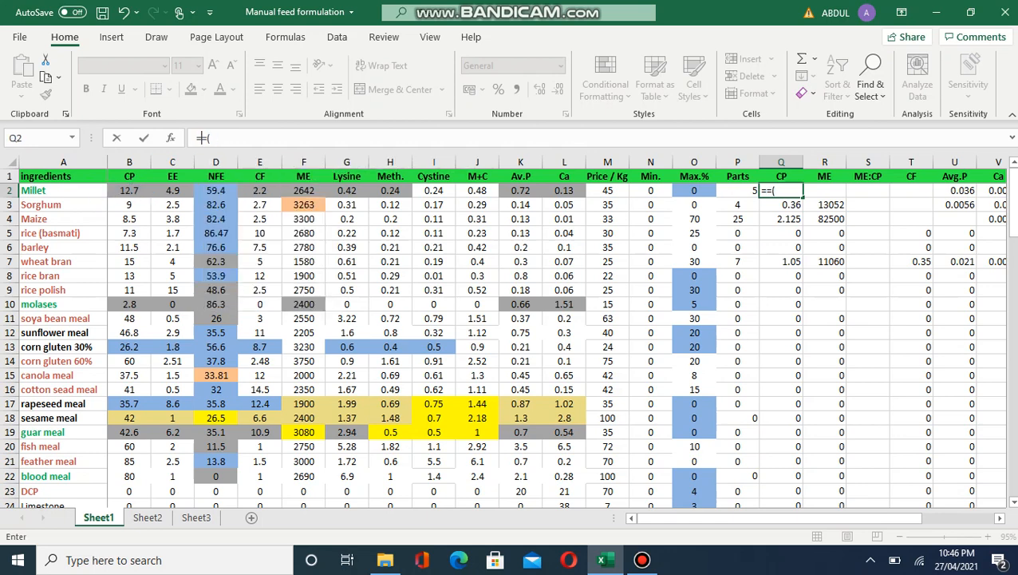
pyautogui.press('BackSpace')
pyautogui.press('BackSpace')
pyautogui.write('(')
pyautogui.click(130, 190)
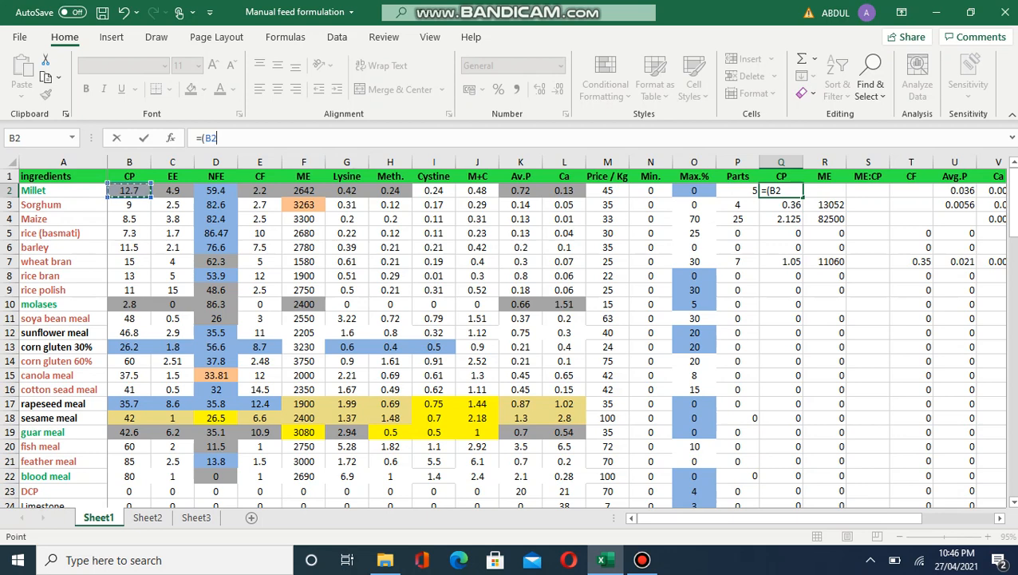
pyautogui.write('/100)*')
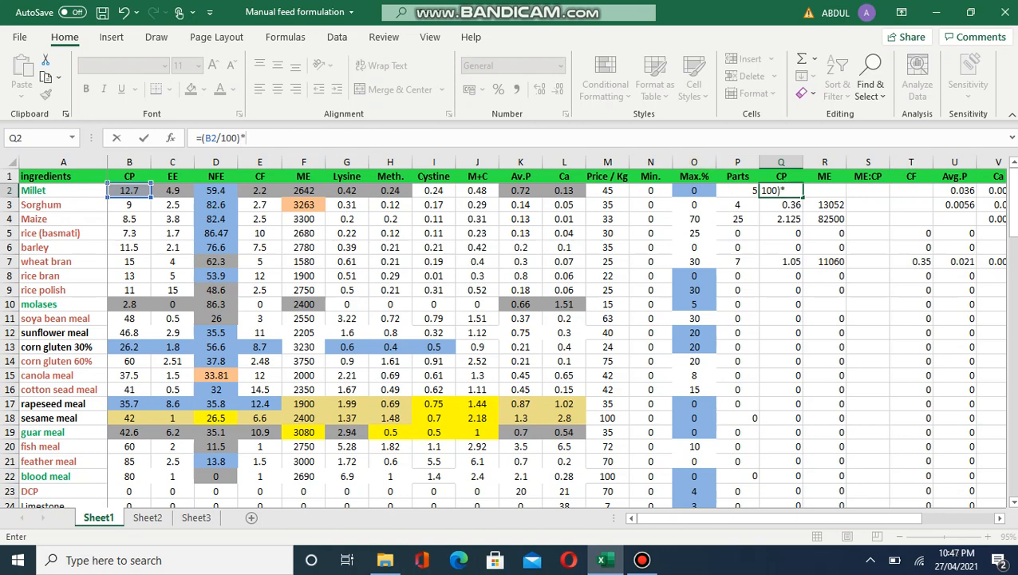
pyautogui.press('Left')
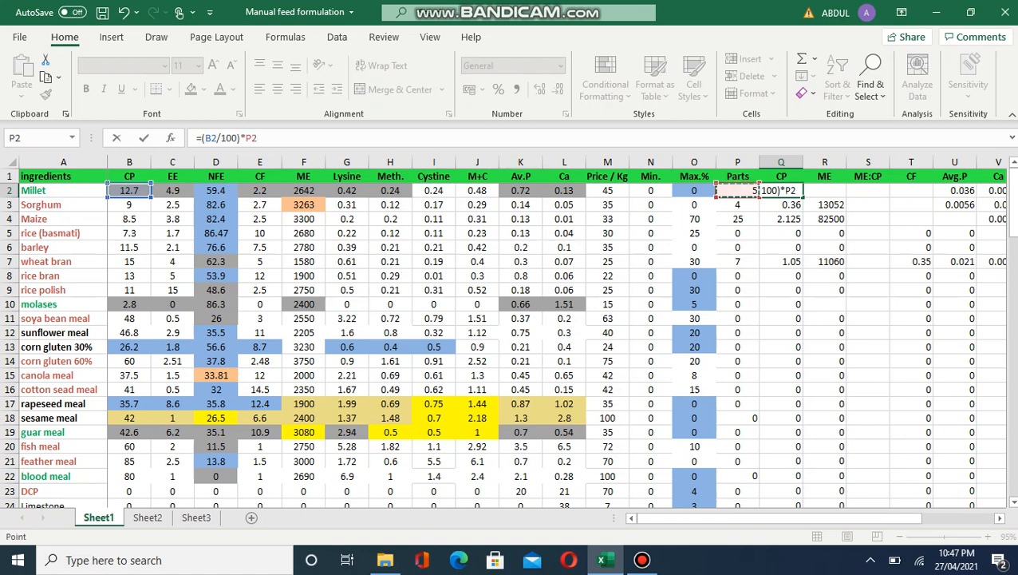
pyautogui.press('Return')
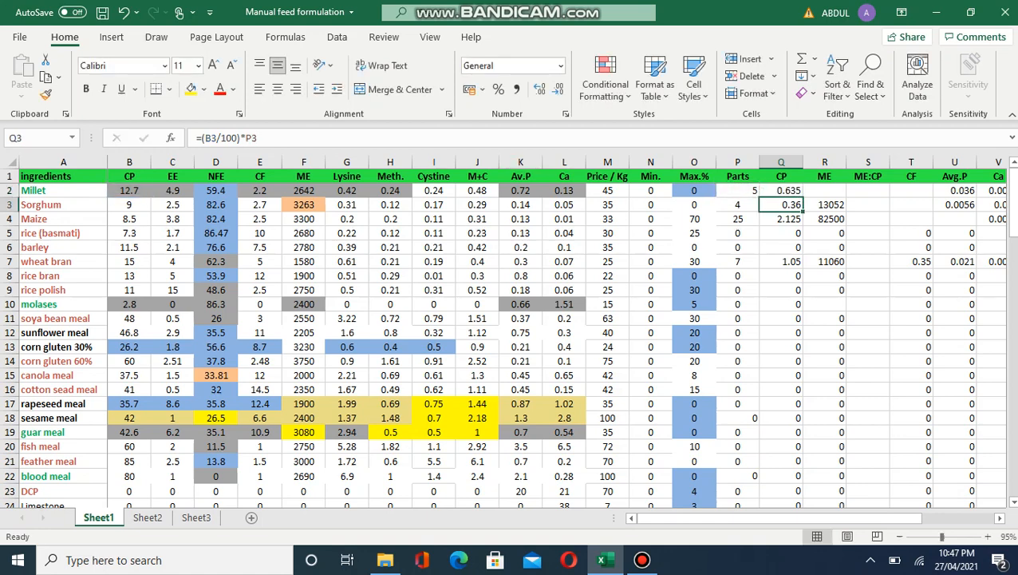
# Step: Confirm the Q2 CP formula and fill it down column Q to coccidiostat in row 33
pyautogui.click(737, 191)
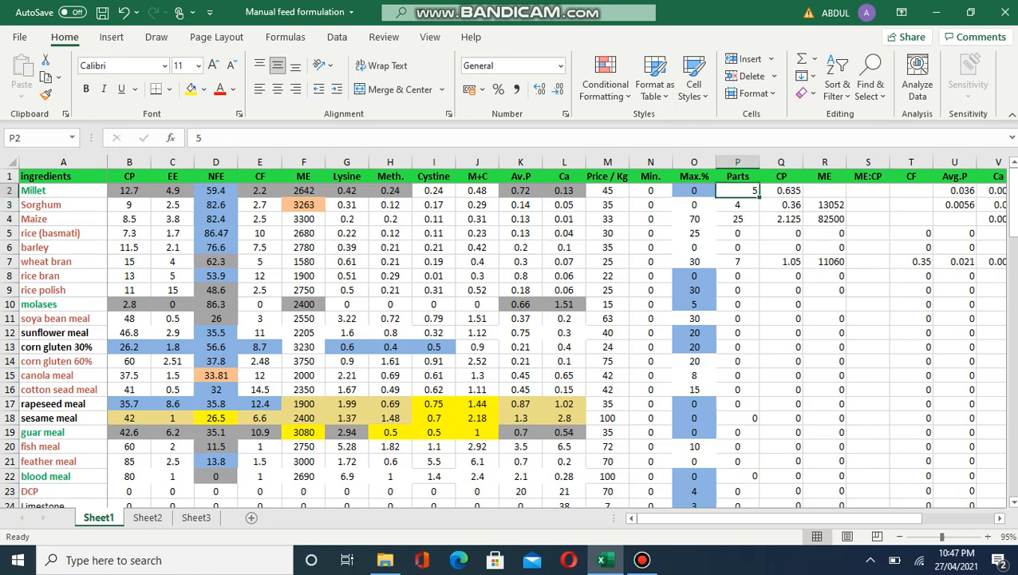
pyautogui.click(781, 191)
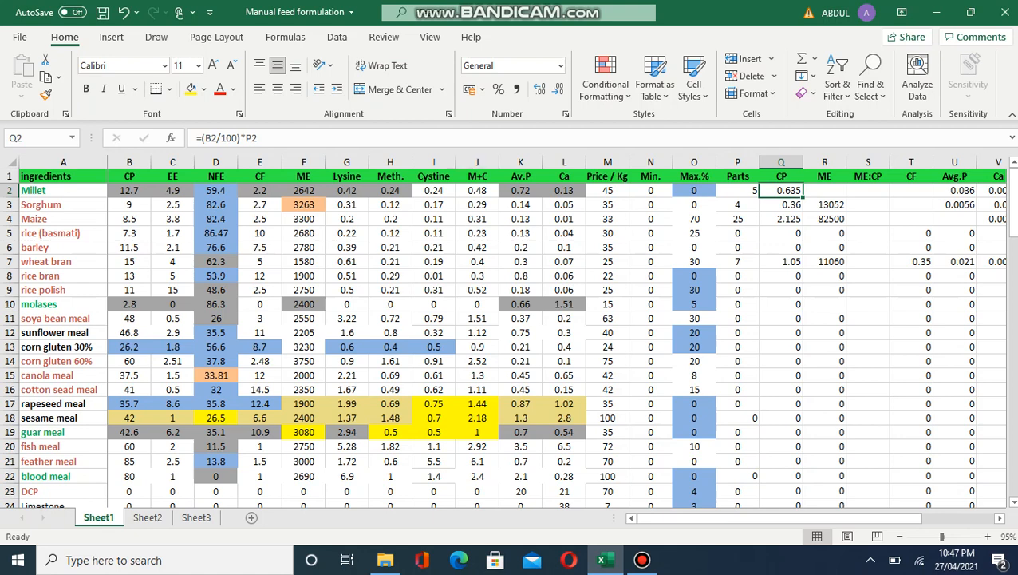
pyautogui.click(367, 138)
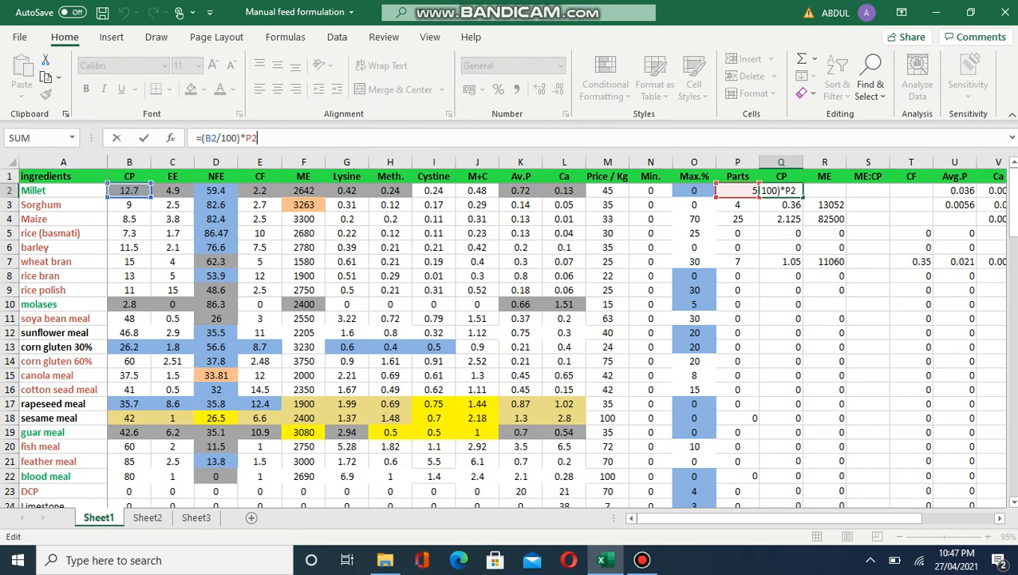
pyautogui.click(795, 190)
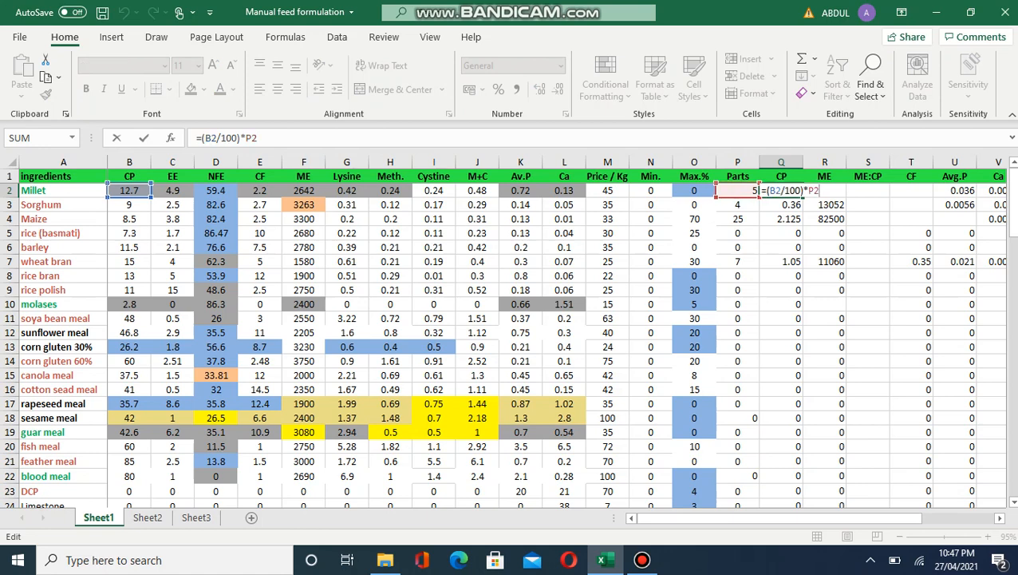
pyautogui.press('Return')
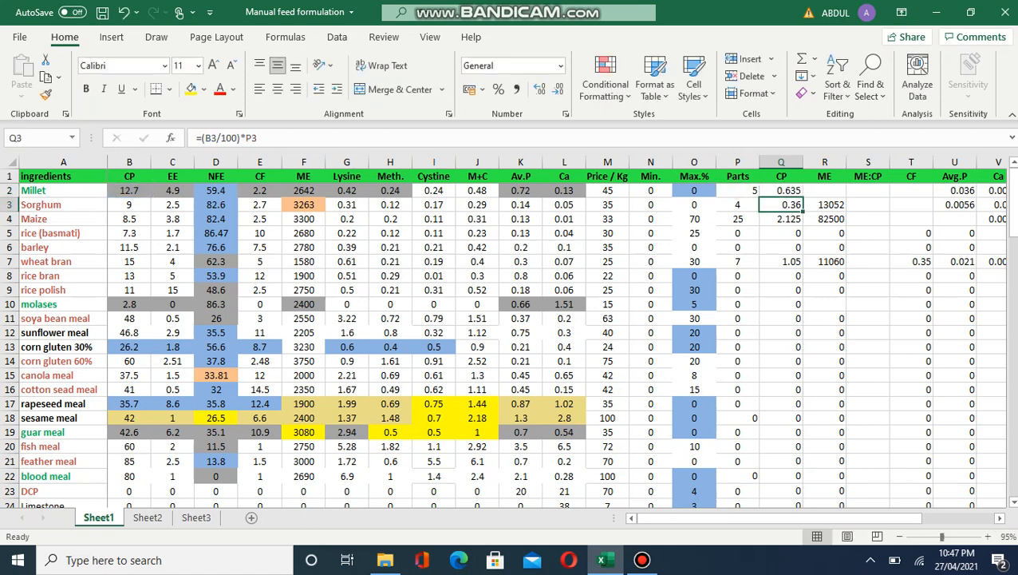
pyautogui.click(785, 191)
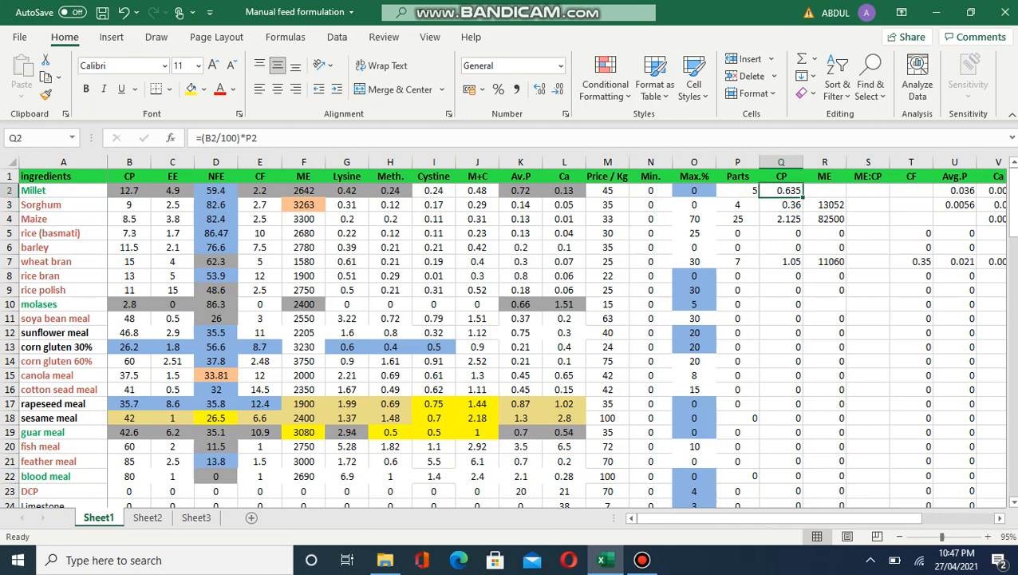
pyautogui.moveTo(803, 197); pyautogui.dragTo(799, 459)
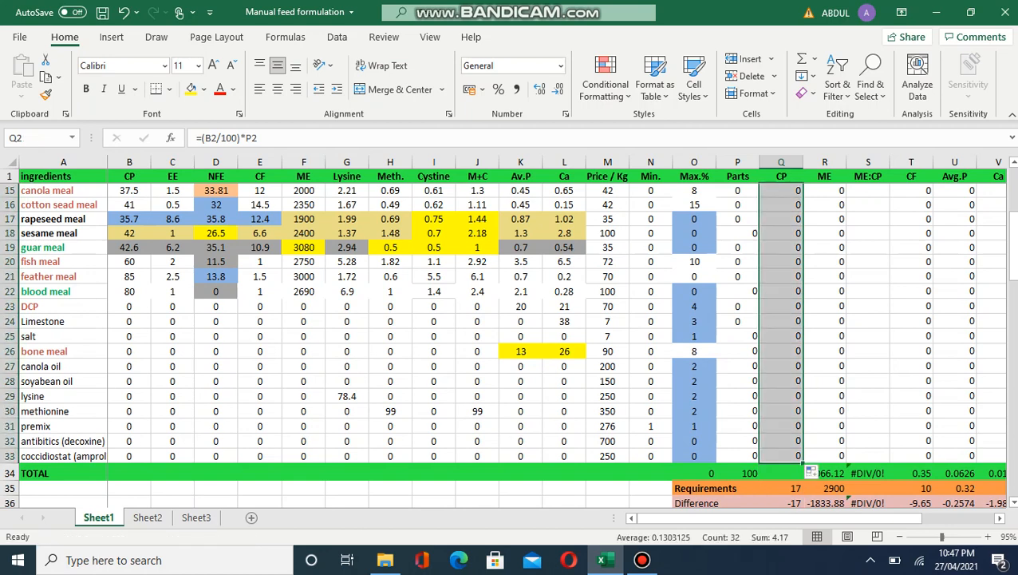
# Step: Enter Parts of 5 for rice polish, 7 for sunflower meal and 3 for canola meal
pyautogui.press('Return')
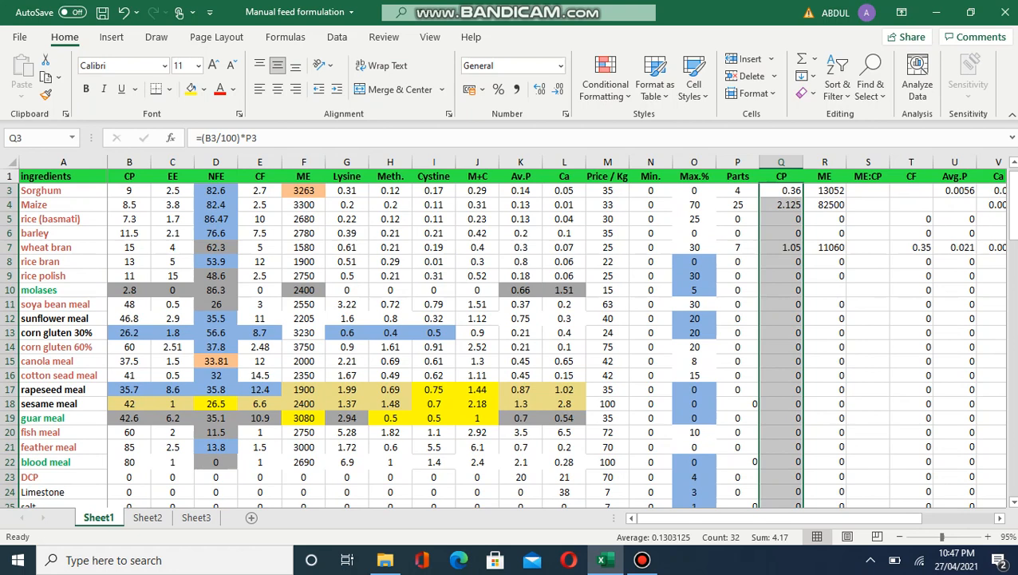
pyautogui.click(737, 276)
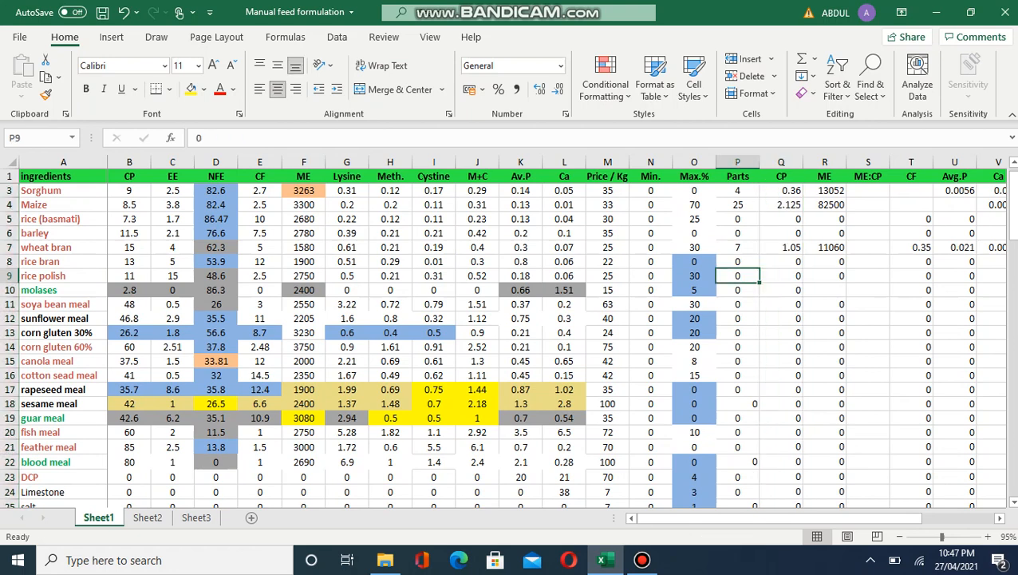
pyautogui.write('5')
pyautogui.press('Return')
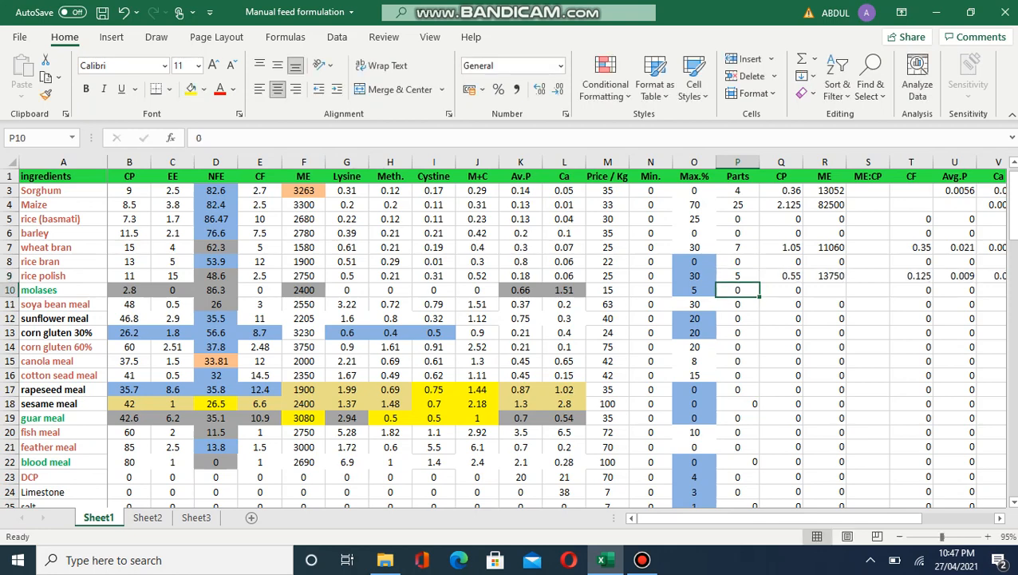
pyautogui.click(737, 319)
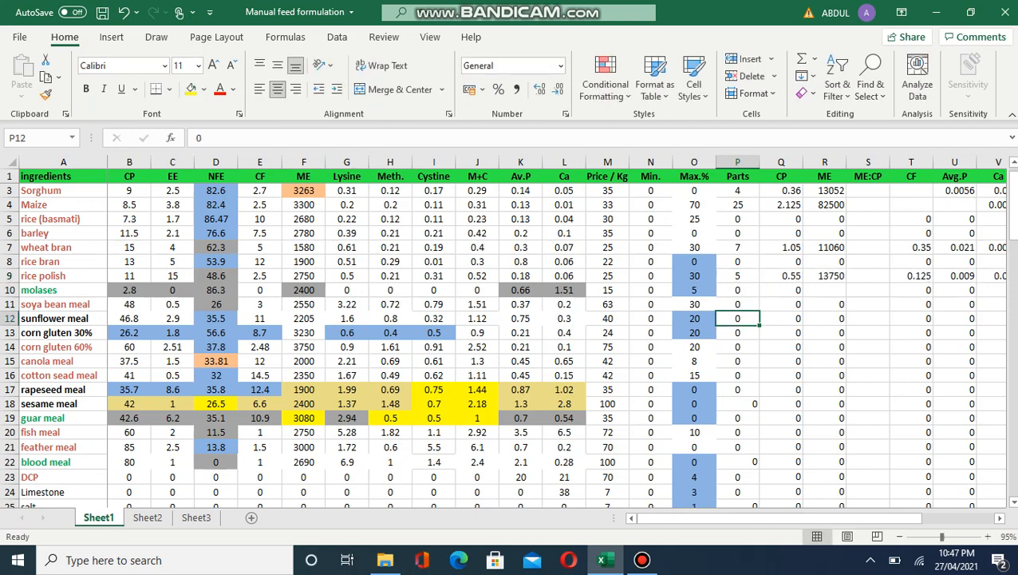
pyautogui.write('7')
pyautogui.press('Return')
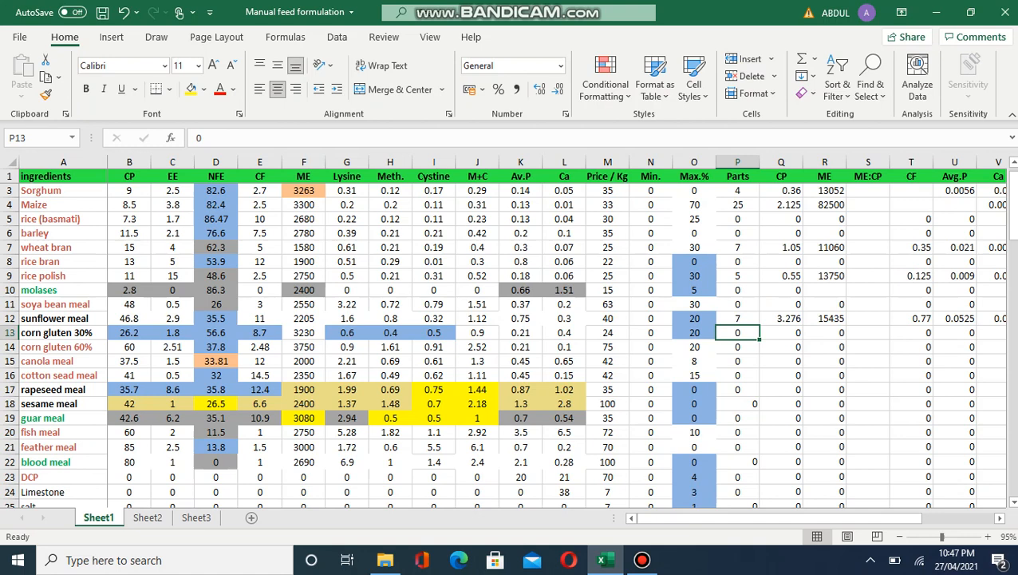
pyautogui.click(737, 362)
pyautogui.write('3')
pyautogui.press('Return')
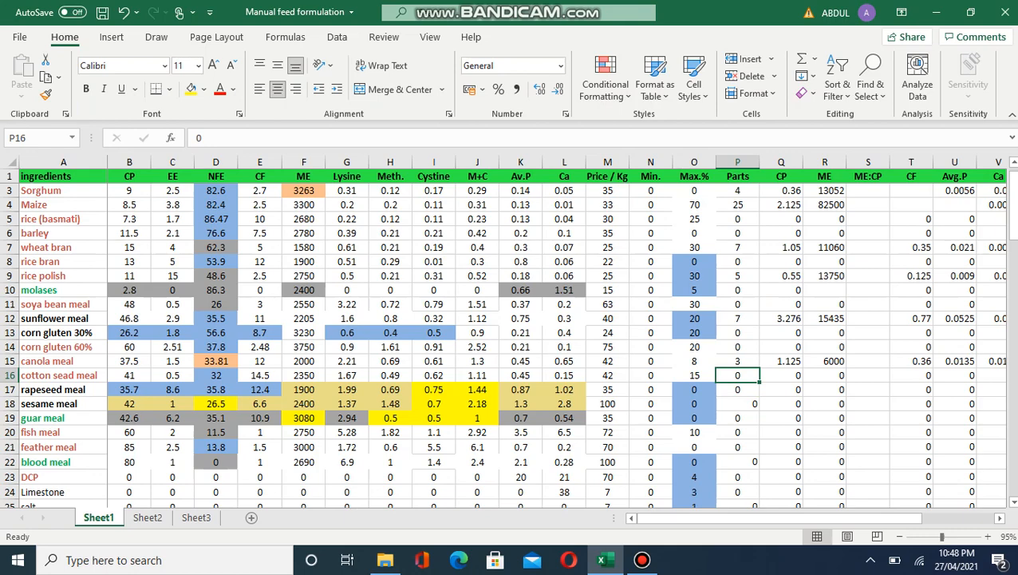
pyautogui.press('Down')
pyautogui.press('Down')
pyautogui.press('Down')
pyautogui.press('Down')
pyautogui.press('Down')
pyautogui.press('Down')
pyautogui.press('Down')
pyautogui.press('Down')
pyautogui.press('Down')
pyautogui.press('Down')
pyautogui.press('Down')
pyautogui.press('Down')
pyautogui.press('Down')
pyautogui.press('Up')
pyautogui.press('Up')
pyautogui.press('Up')
pyautogui.press('Up')
pyautogui.press('Up')
pyautogui.press('Up')
pyautogui.press('Up')
pyautogui.press('Up')
pyautogui.press('Up')
pyautogui.press('Up')
pyautogui.press('Up')
pyautogui.press('Up')
pyautogui.press('Up')
pyautogui.press('Up')
pyautogui.press('Up')
pyautogui.press('Up')
pyautogui.press('Up')
pyautogui.press('Up')
pyautogui.press('Up')
pyautogui.press('Up')
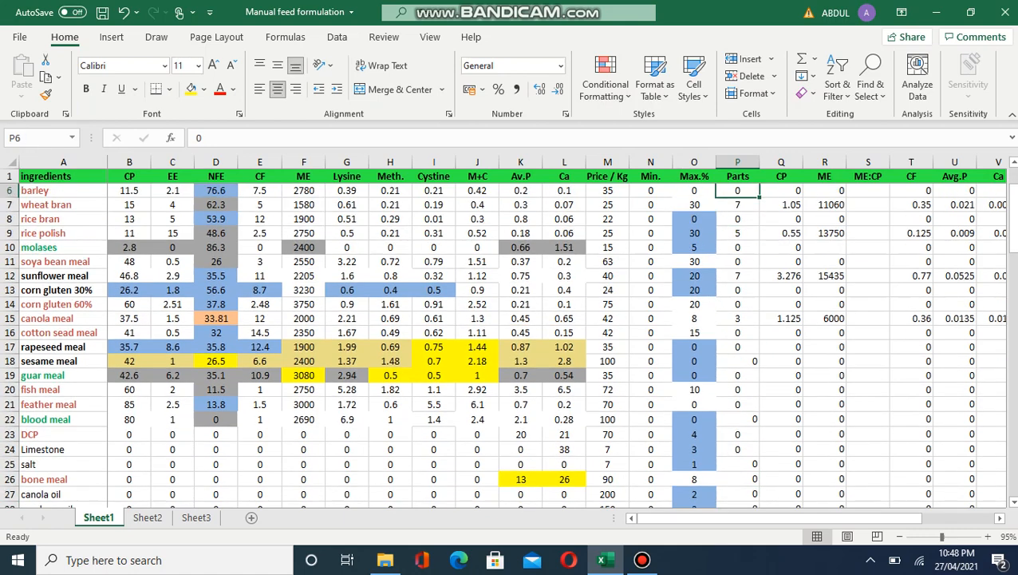
pyautogui.press('Up')
pyautogui.press('Up')
pyautogui.press('Up')
pyautogui.press('Up')
pyautogui.press('Up')
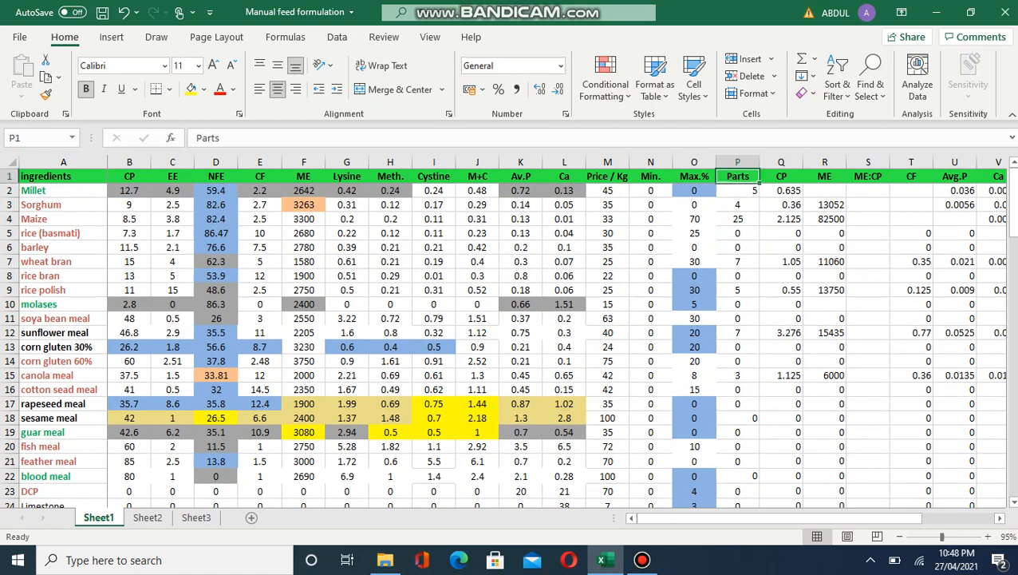
# Step: Enter =F2*P2 in Millet's ME cell R2, giving 13210
pyautogui.click(824, 190)
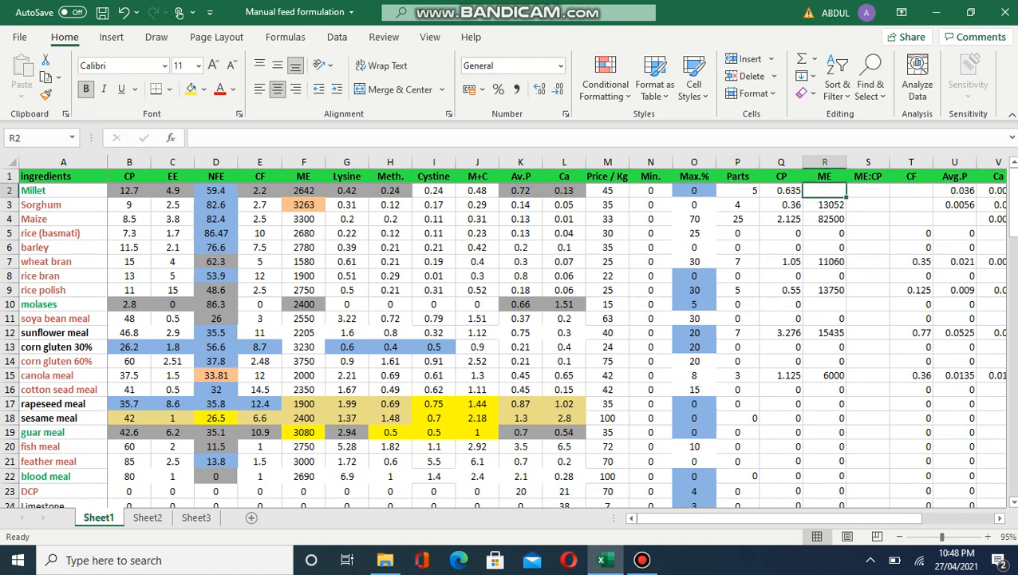
pyautogui.moveTo(868, 205); pyautogui.dragTo(824, 191)
pyautogui.click(827, 210)
pyautogui.click(824, 190)
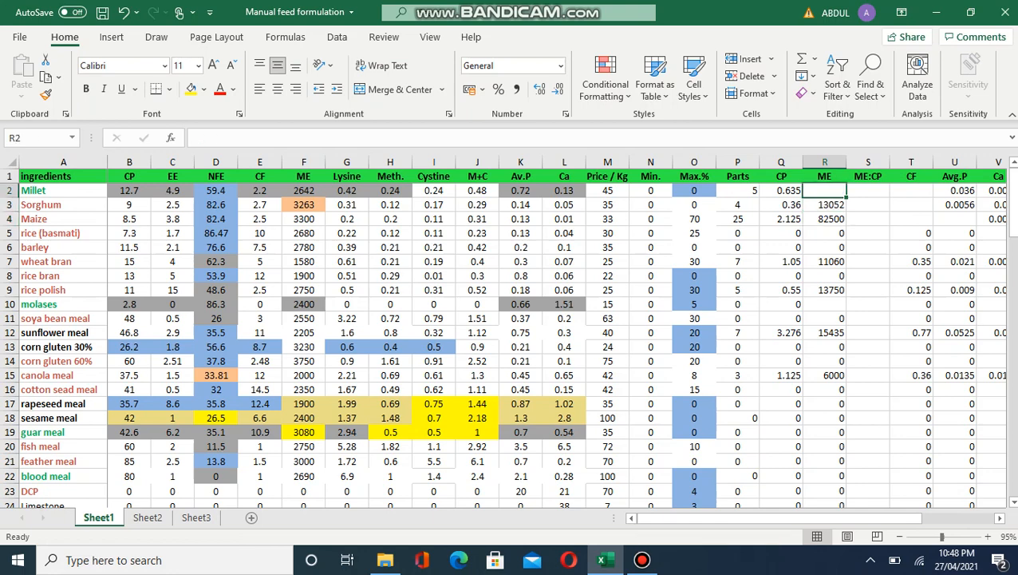
pyautogui.click(303, 190)
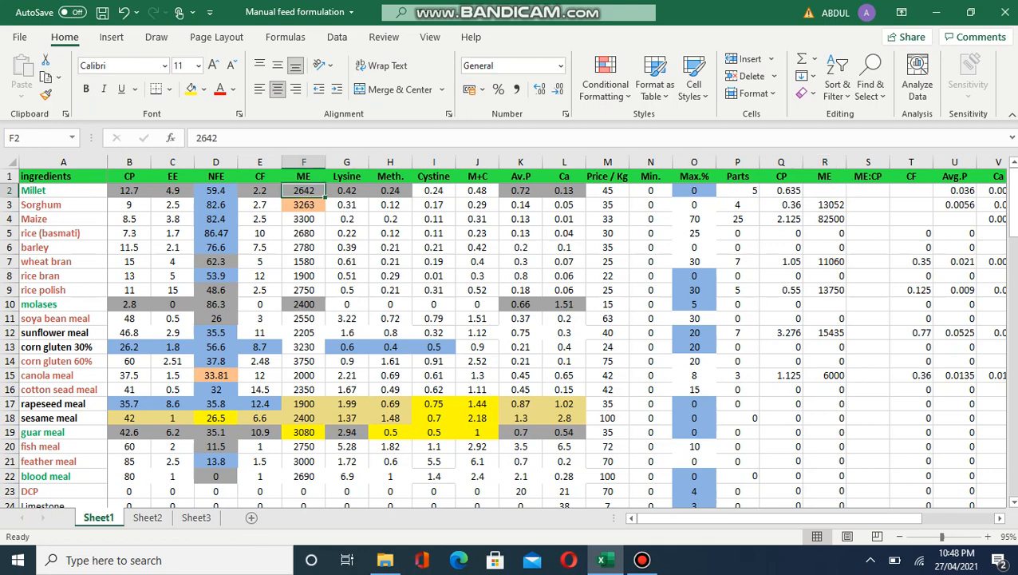
pyautogui.click(737, 205)
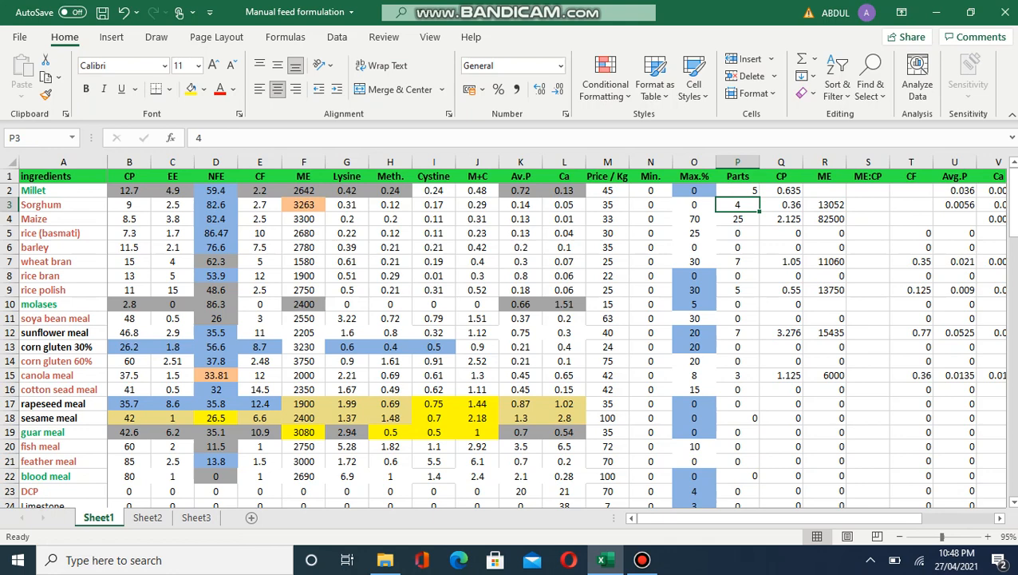
pyautogui.click(824, 191)
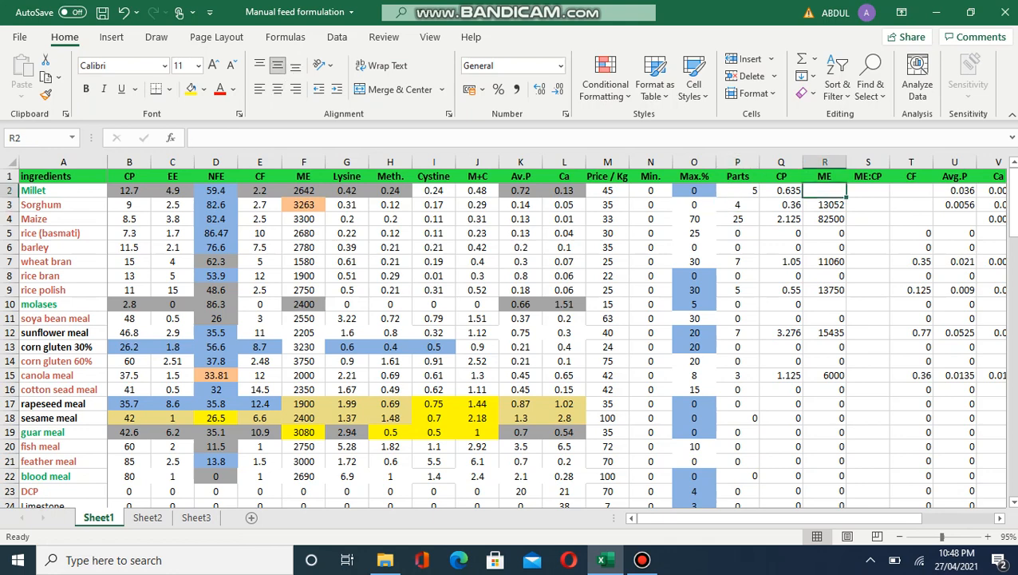
pyautogui.press('F2')
pyautogui.write('=')
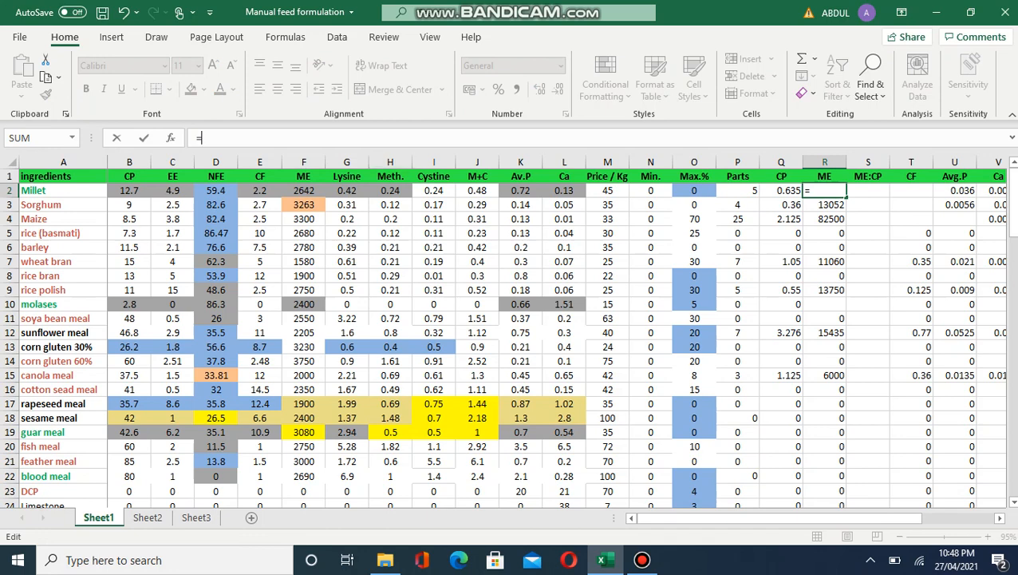
pyautogui.click(303, 190)
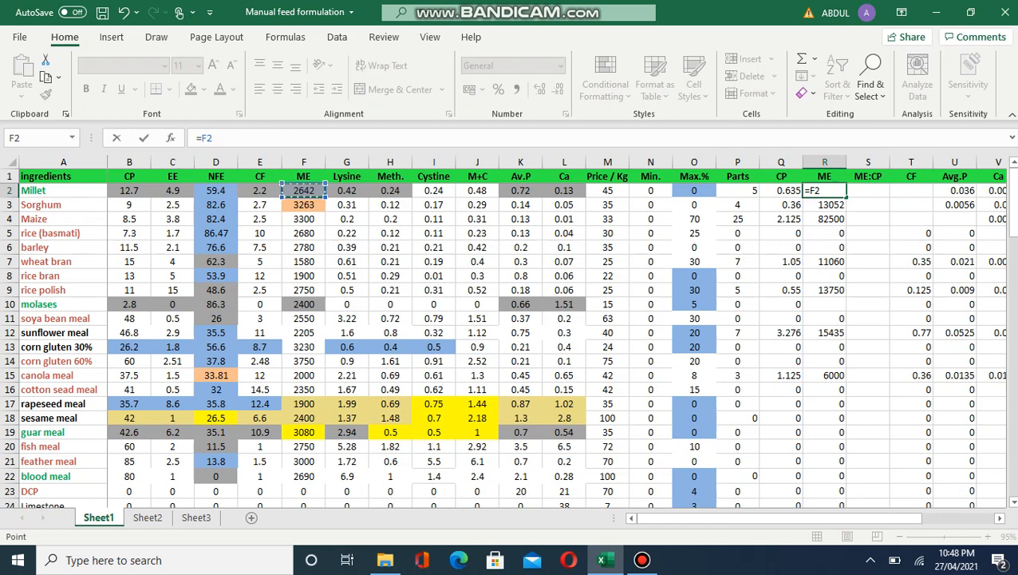
pyautogui.write('*')
pyautogui.click(737, 190)
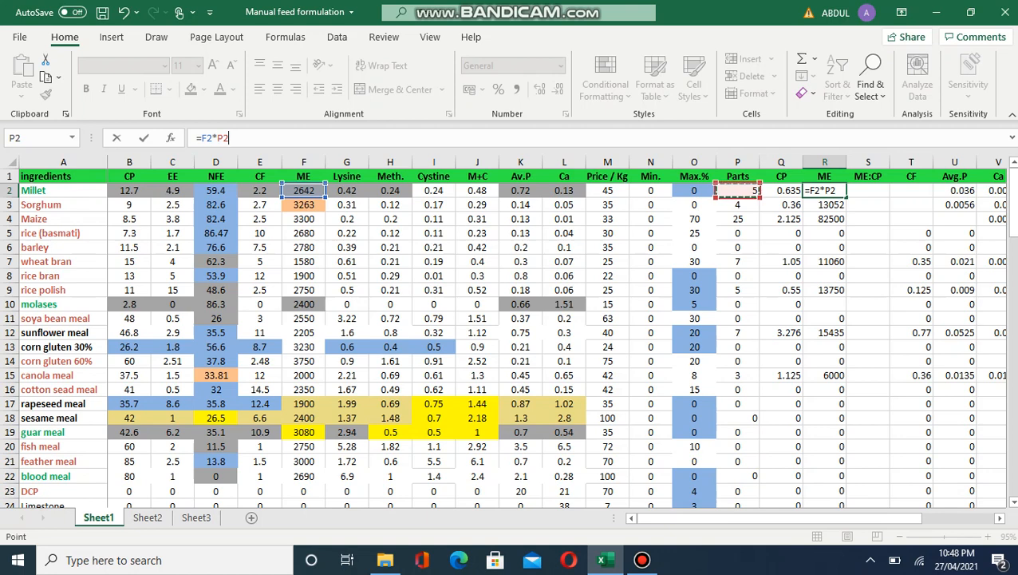
pyautogui.press('Return')
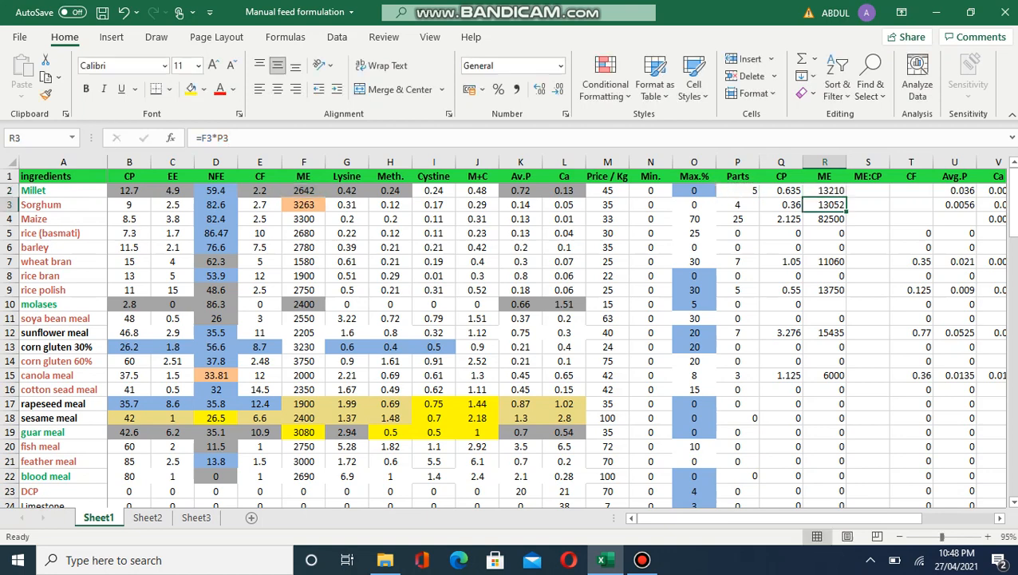
# Step: Copy the ME formula down column R to row 33 for every ingredient
pyautogui.click(825, 190)
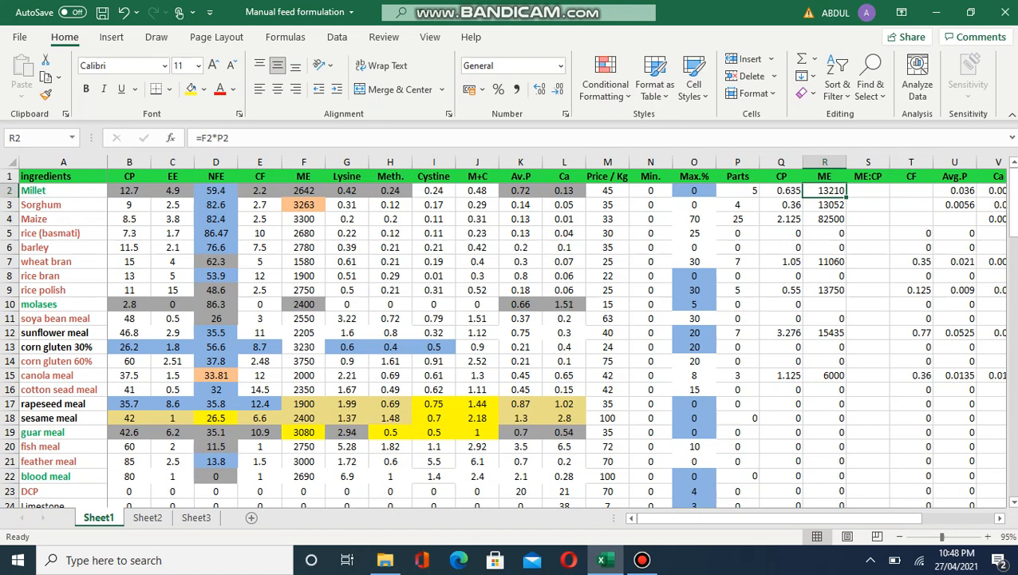
pyautogui.moveTo(846, 197); pyautogui.dragTo(844, 455)
pyautogui.press('Return')
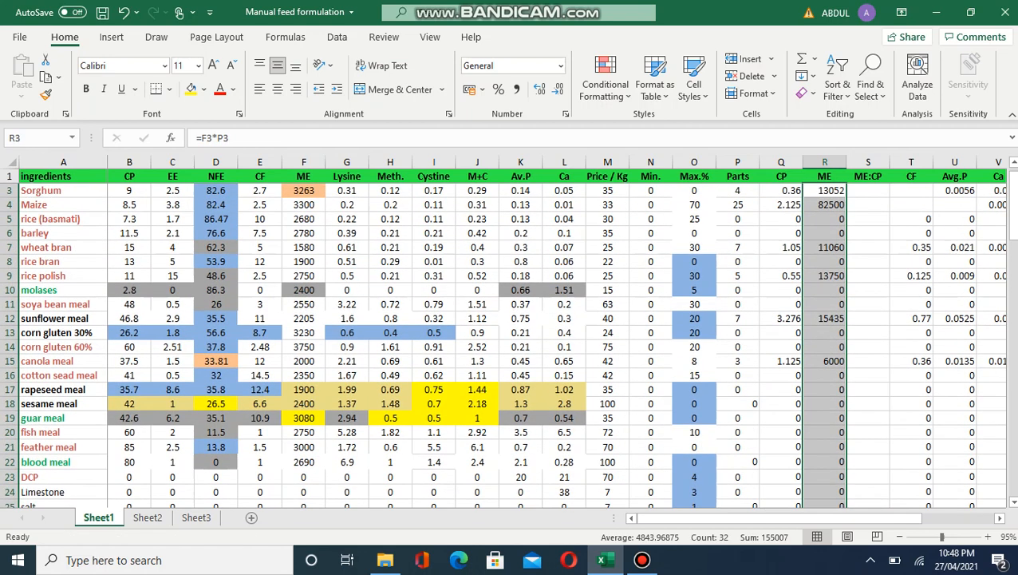
pyautogui.press('Up')
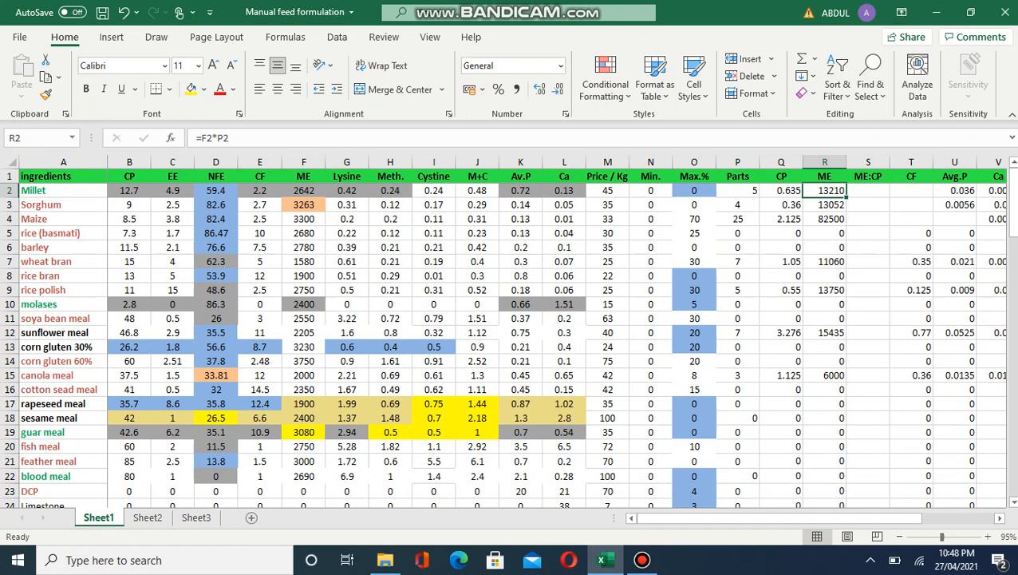
pyautogui.press('Right')
pyautogui.press('Right')
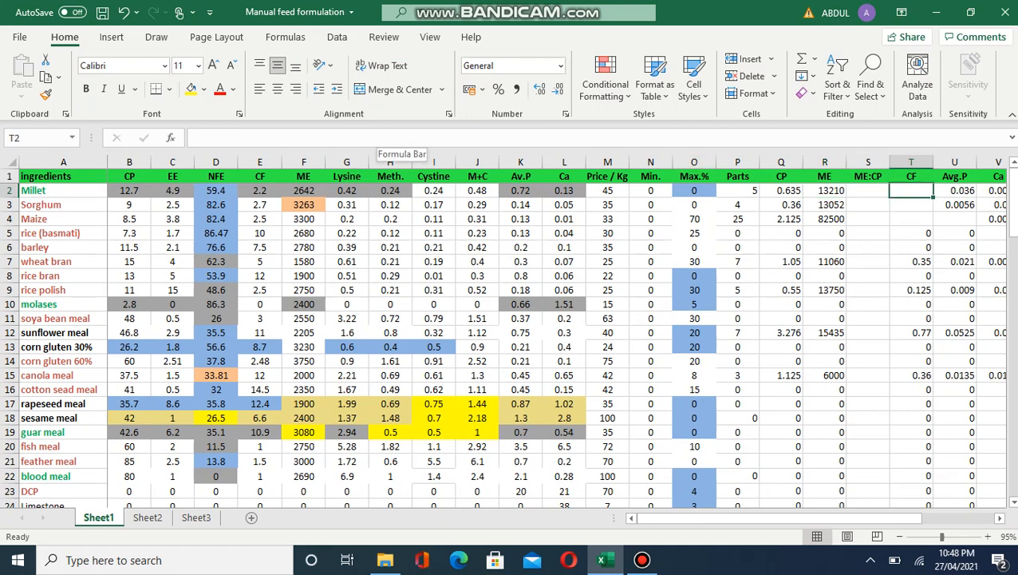
# Step: Enter =(E2/100)*P2 in Millet's CF cell T2 and fill it down the CF column
pyautogui.click(383, 138)
pyautogui.write('=(')
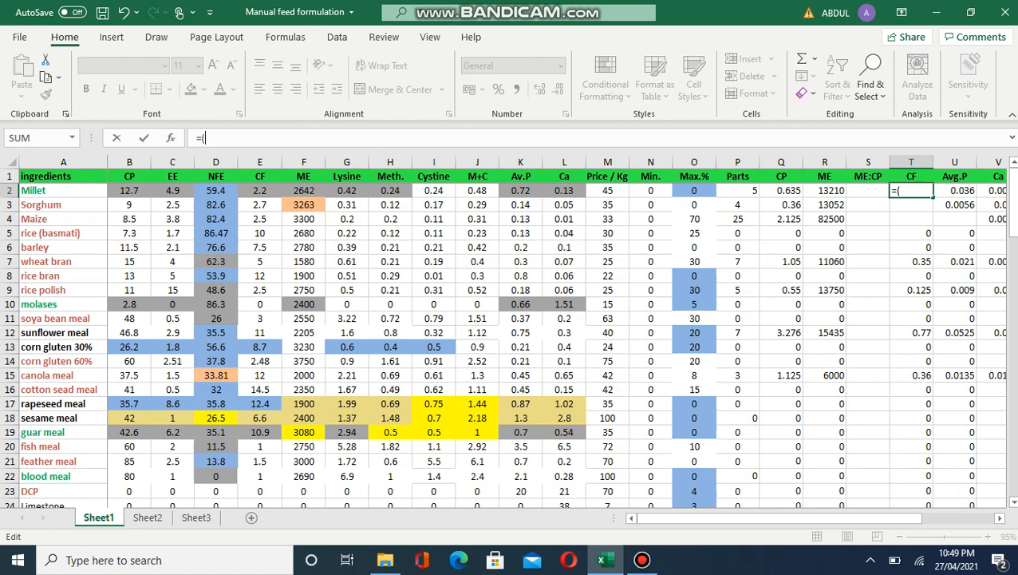
pyautogui.click(259, 191)
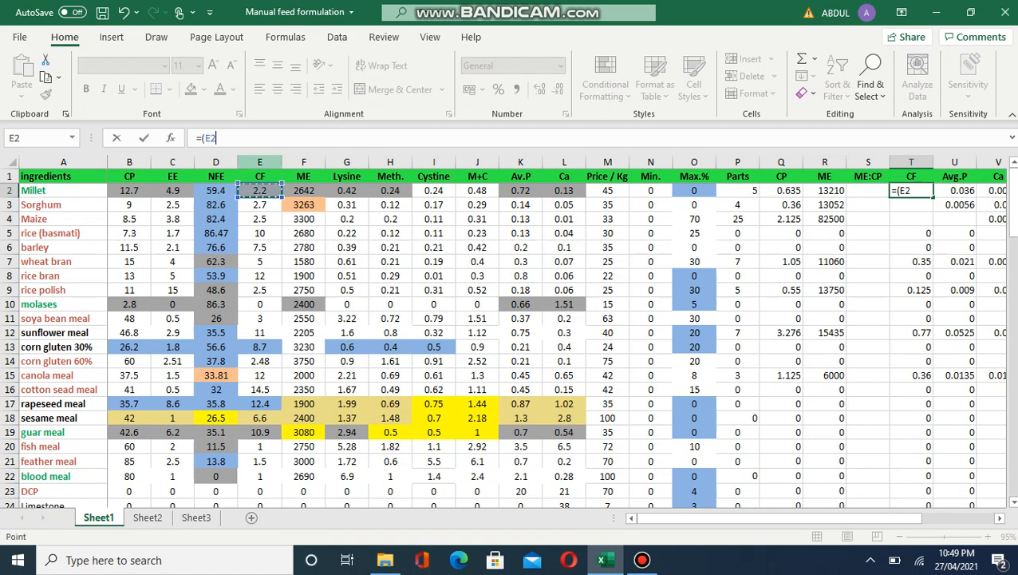
pyautogui.write('/100)')
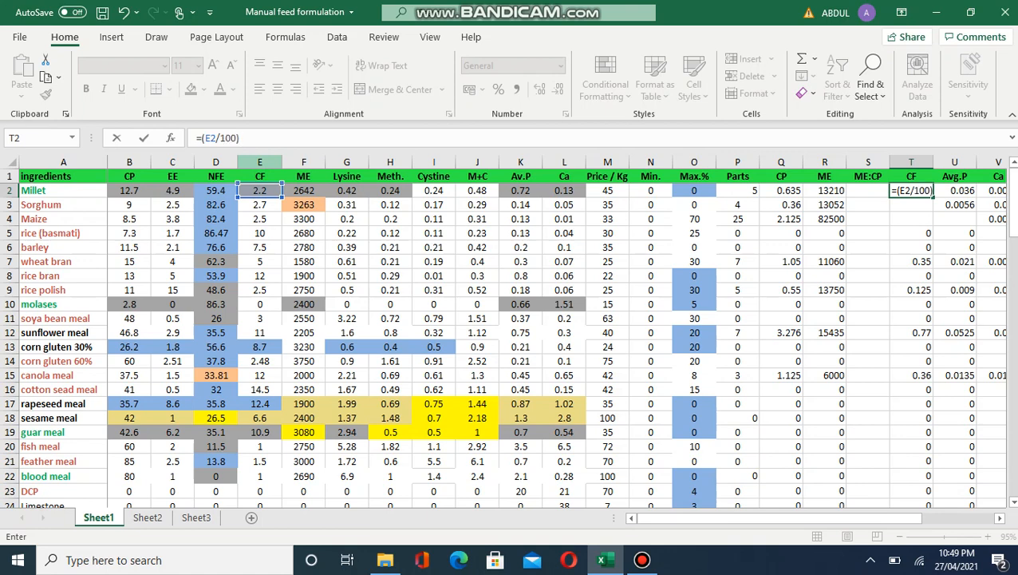
pyautogui.write('*')
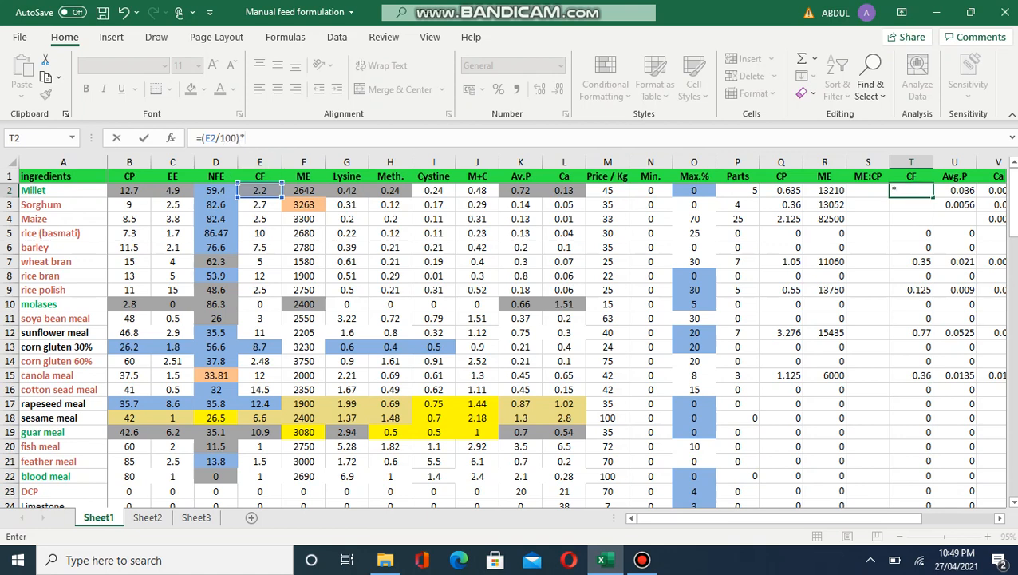
pyautogui.click(739, 191)
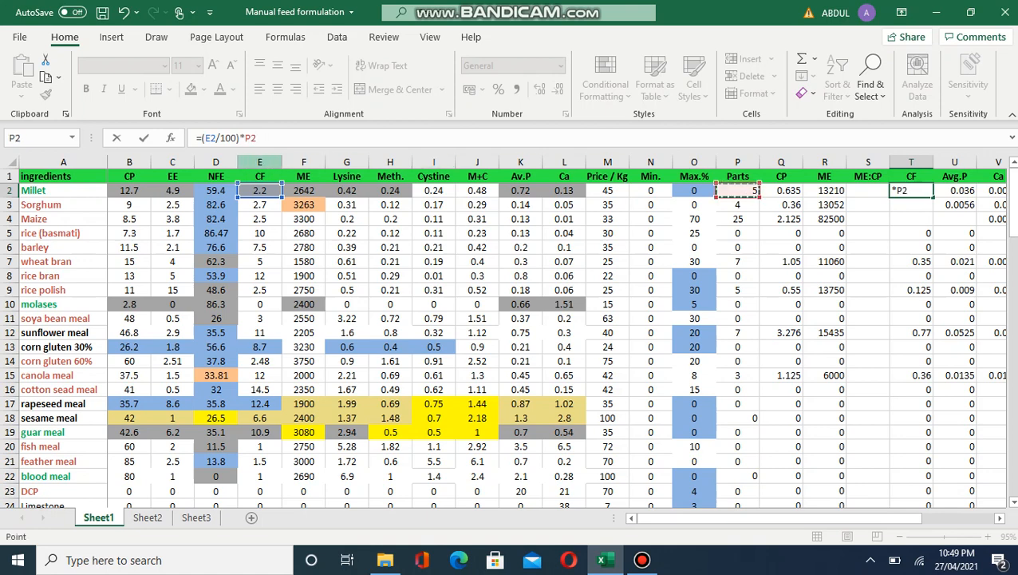
pyautogui.press('Return')
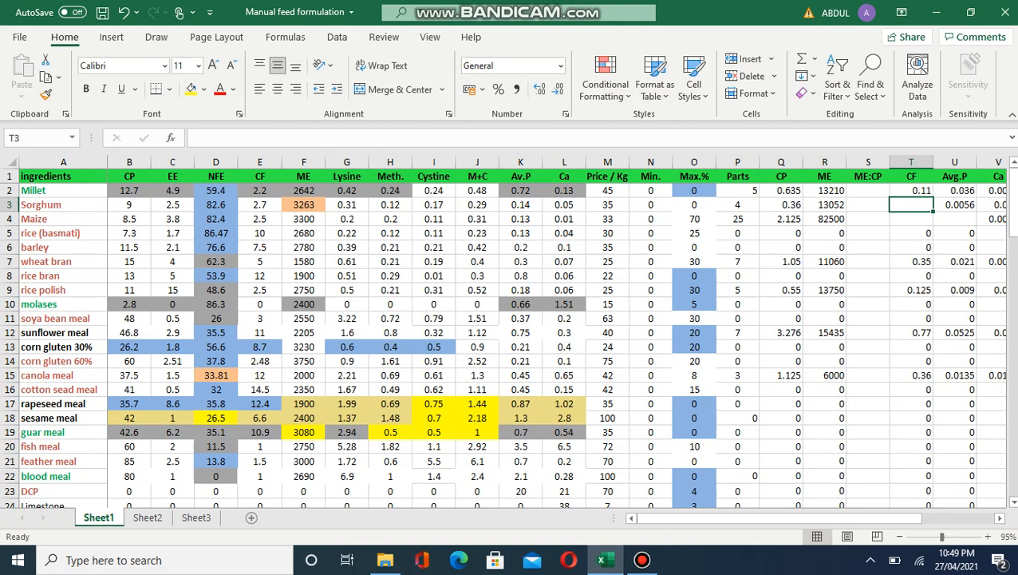
pyautogui.click(911, 191)
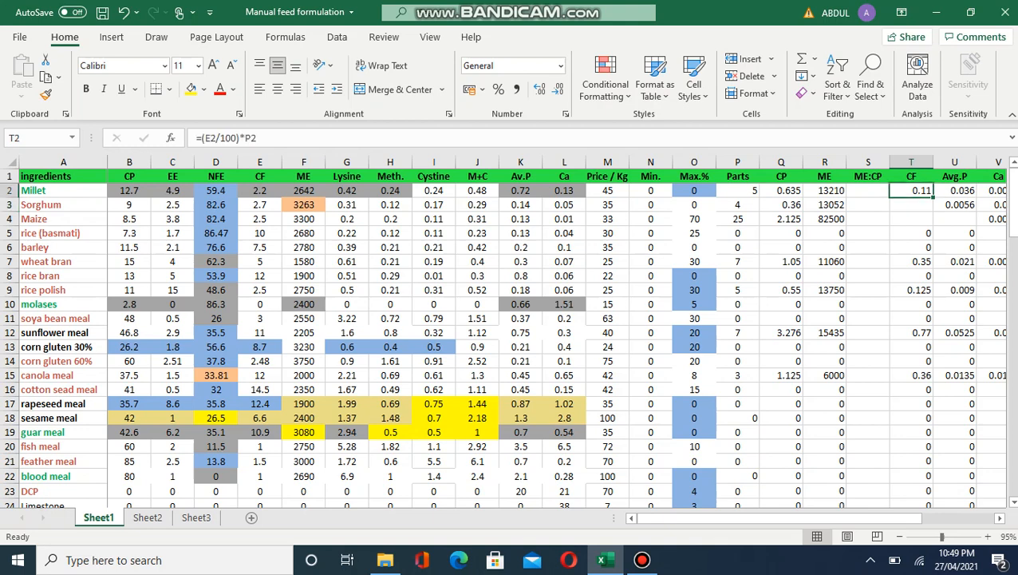
pyautogui.moveTo(933, 197)
pyautogui.mouseDown()
pyautogui.moveTo(930, 503)
pyautogui.moveTo(930, 443)
pyautogui.mouseUp()
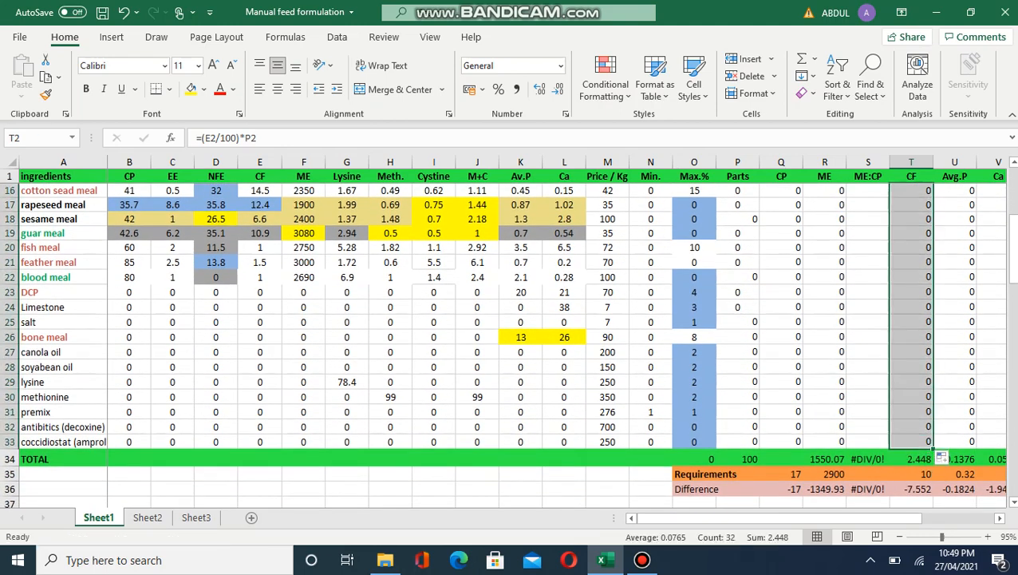
pyautogui.scroll(4, 511, 344)
pyautogui.press('Up')
pyautogui.press('Up')
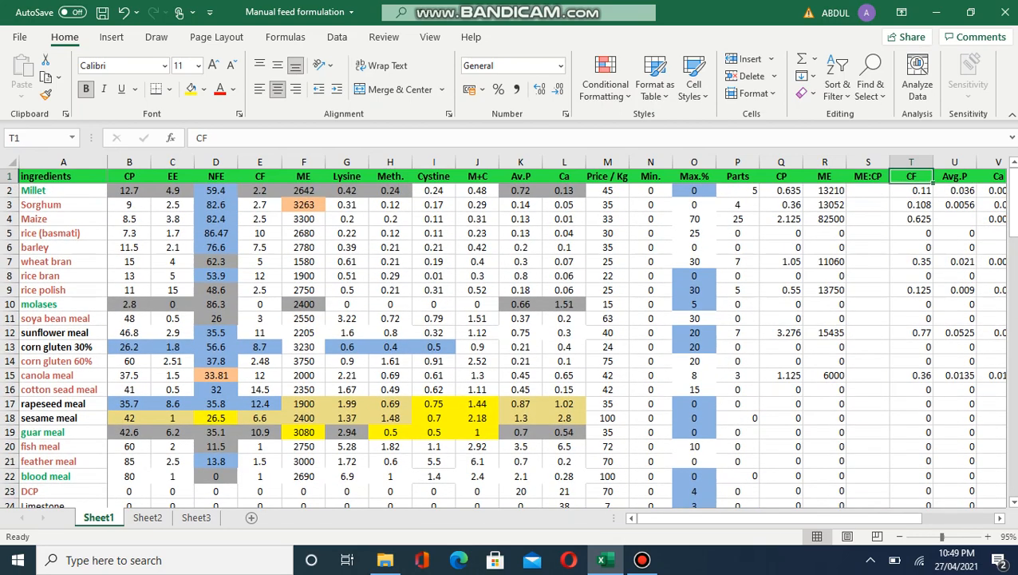
pyautogui.press('Down')
pyautogui.press('Down')
pyautogui.press('Down')
pyautogui.press('Down')
pyautogui.press('Down')
pyautogui.press('Down')
pyautogui.press('Down')
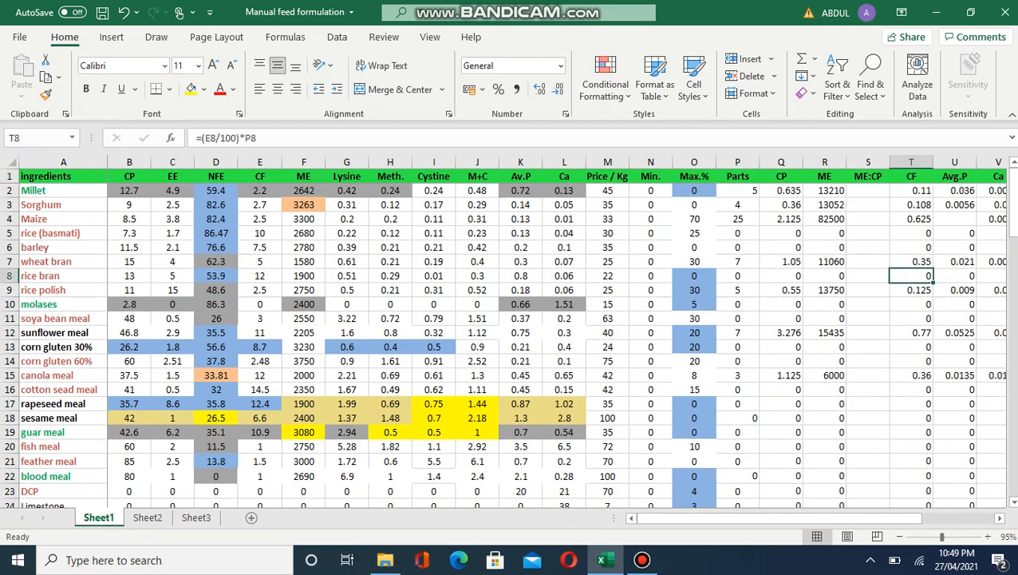
pyautogui.press('Up')
pyautogui.press('Up')
pyautogui.press('Right')
pyautogui.press('Right')
pyautogui.press('Right')
pyautogui.press('Right')
pyautogui.press('Right')
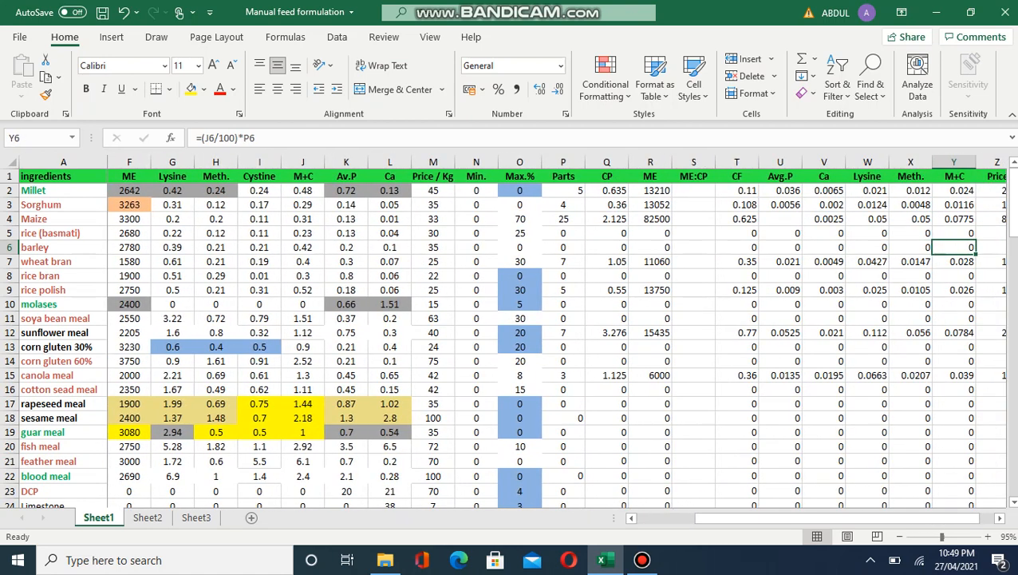
pyautogui.click(780, 191)
pyautogui.press('Right')
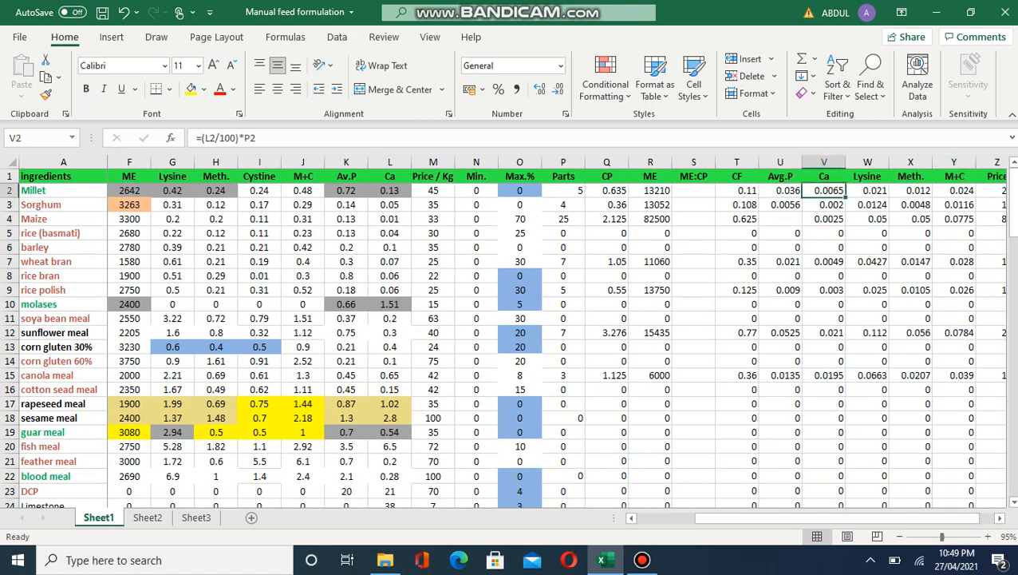
pyautogui.press('Right')
pyautogui.press('Right')
pyautogui.press('Right')
pyautogui.press('Right')
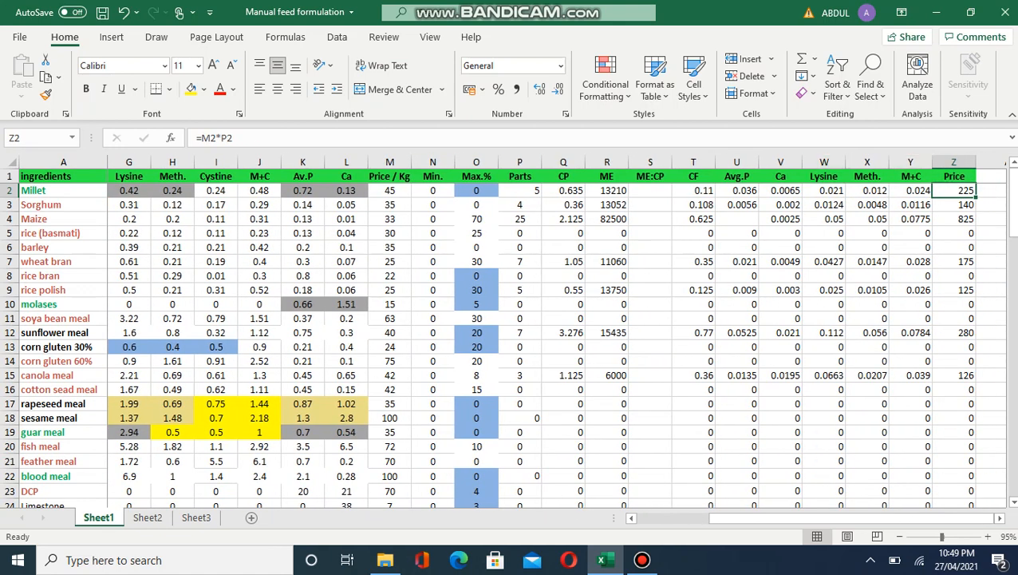
pyautogui.click(390, 191)
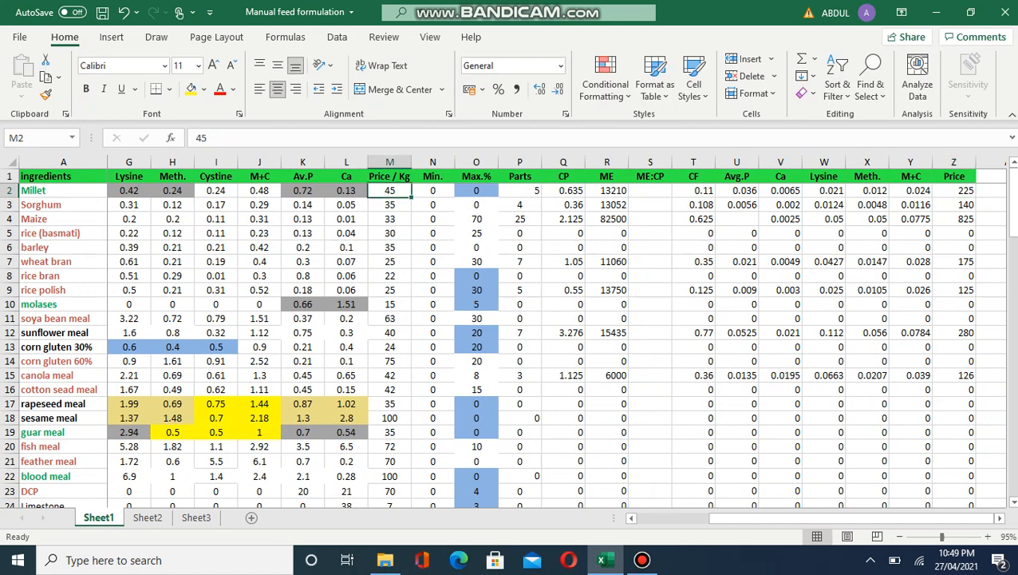
pyautogui.click(954, 190)
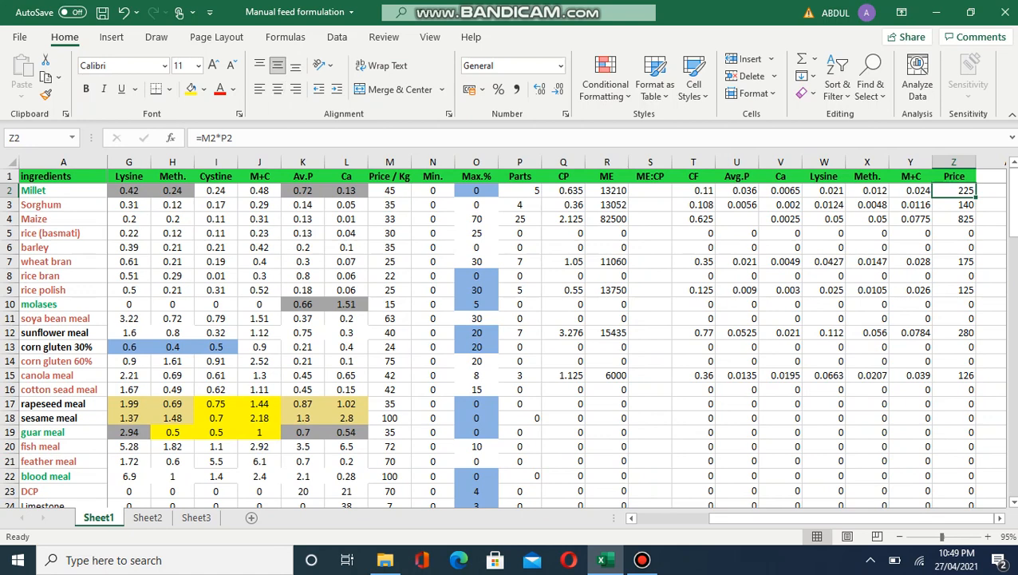
pyautogui.click(910, 190)
pyautogui.click(562, 190)
pyautogui.click(303, 191)
pyautogui.click(346, 191)
pyautogui.click(694, 191)
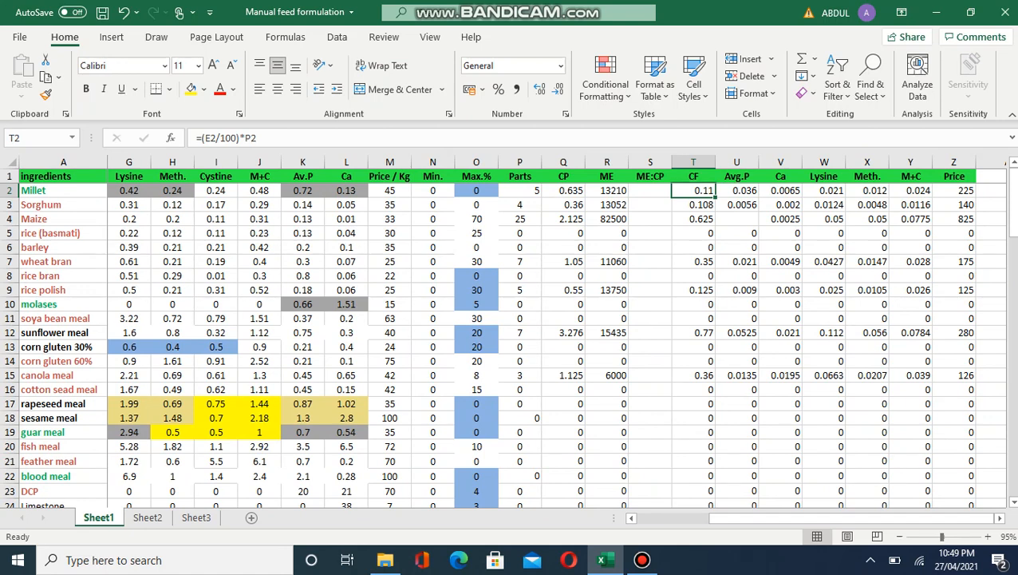
pyautogui.click(693, 205)
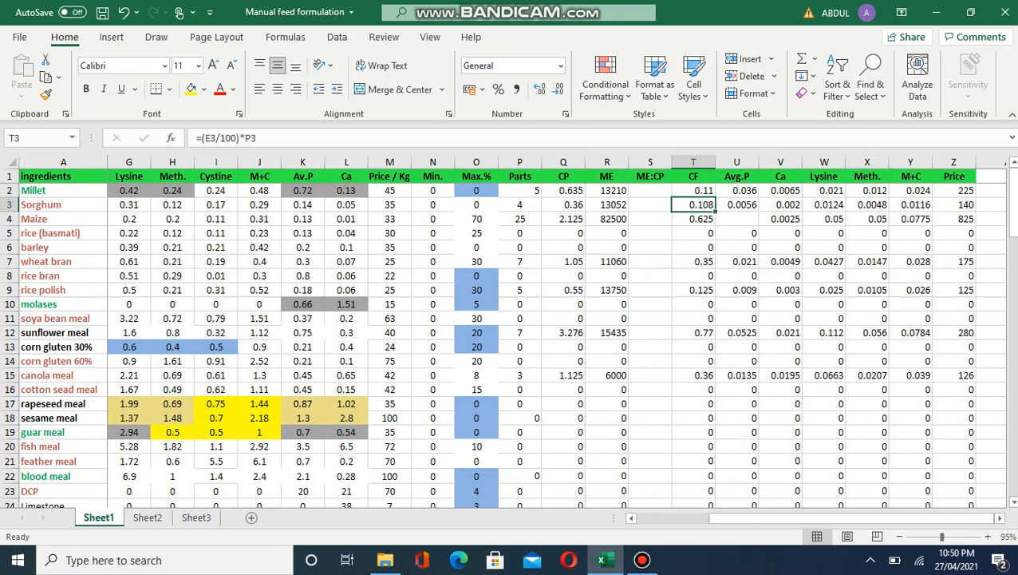
pyautogui.click(693, 191)
pyautogui.click(693, 205)
pyautogui.click(693, 218)
pyautogui.click(694, 233)
pyautogui.click(693, 248)
pyautogui.click(693, 262)
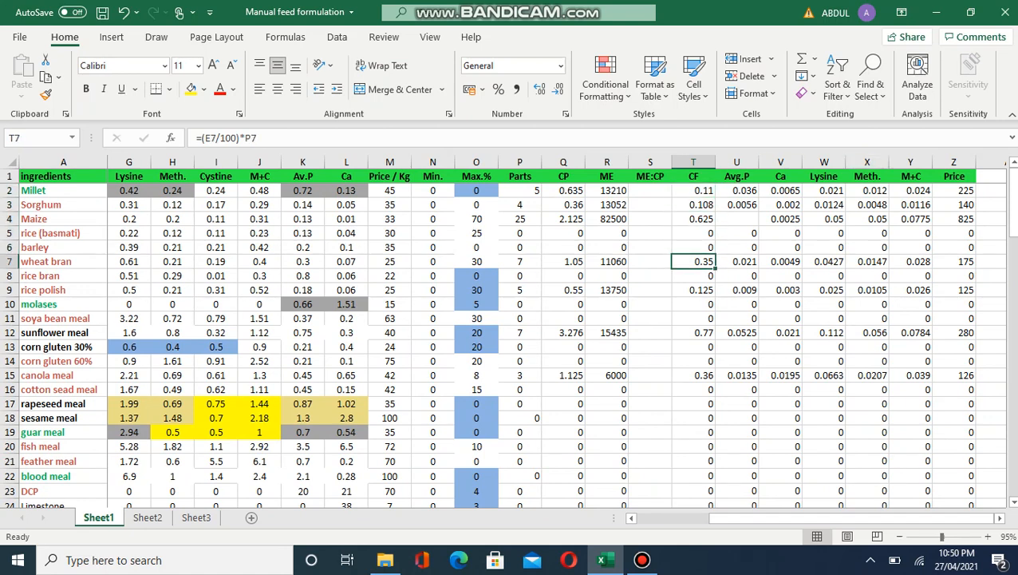
pyautogui.click(693, 248)
pyautogui.click(693, 233)
pyautogui.click(694, 218)
pyautogui.click(694, 233)
pyautogui.click(694, 389)
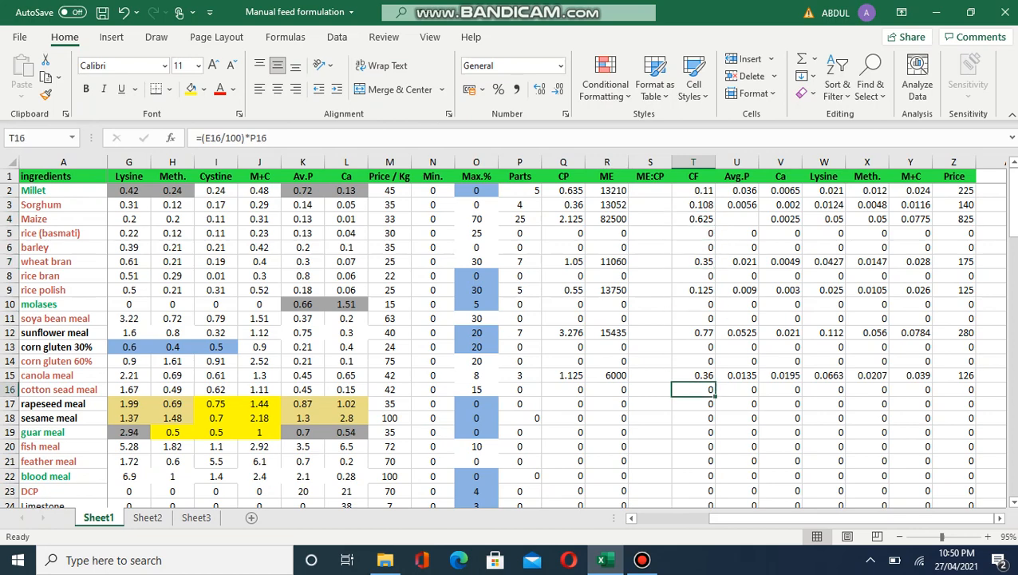
pyautogui.scroll(-5, 508, 335)
pyautogui.click(693, 487)
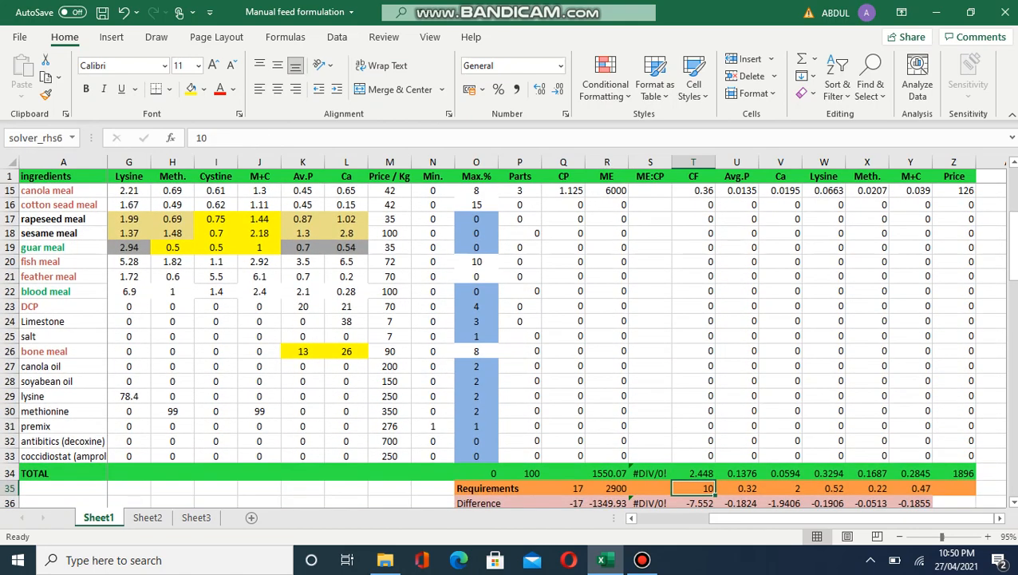
# Step: Enter =SUM(Q2:Q33) in the CP TOTAL cell Q34, giving 9.121
pyautogui.press('Left')
pyautogui.press('Left')
pyautogui.press('Left')
pyautogui.press('Up')
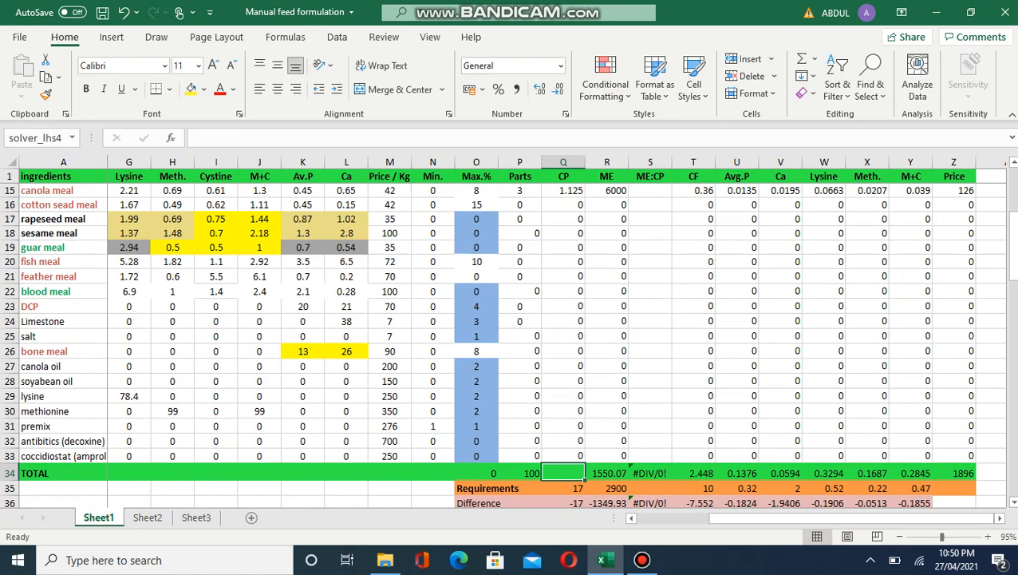
pyautogui.press('F2')
pyautogui.write('=')
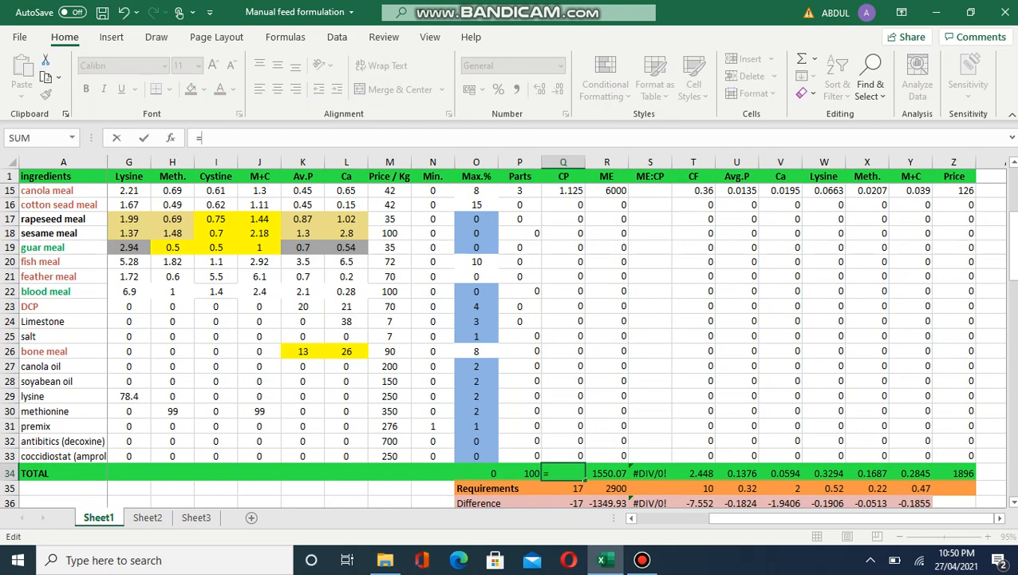
pyautogui.click(72, 138)
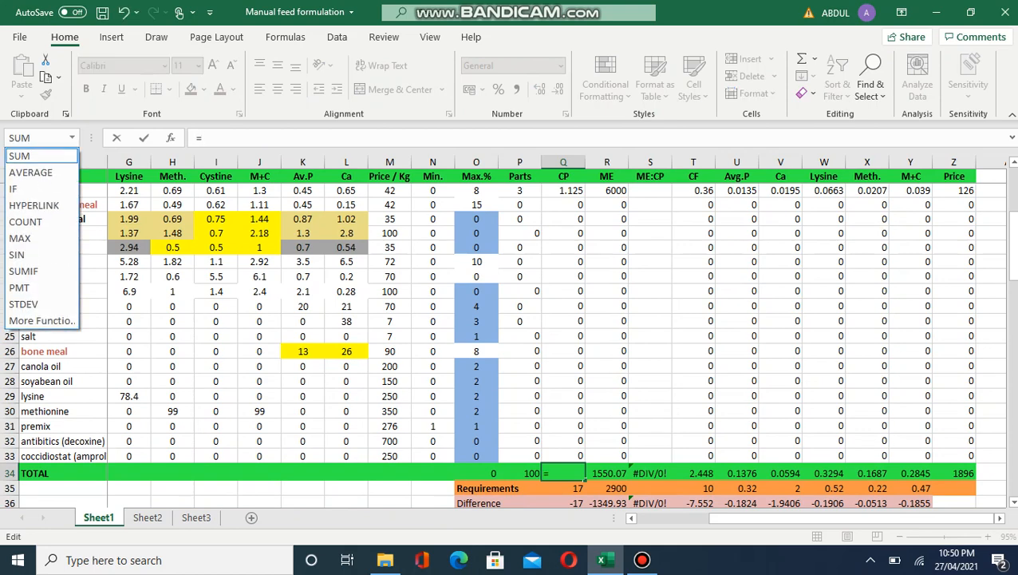
pyautogui.click(42, 156)
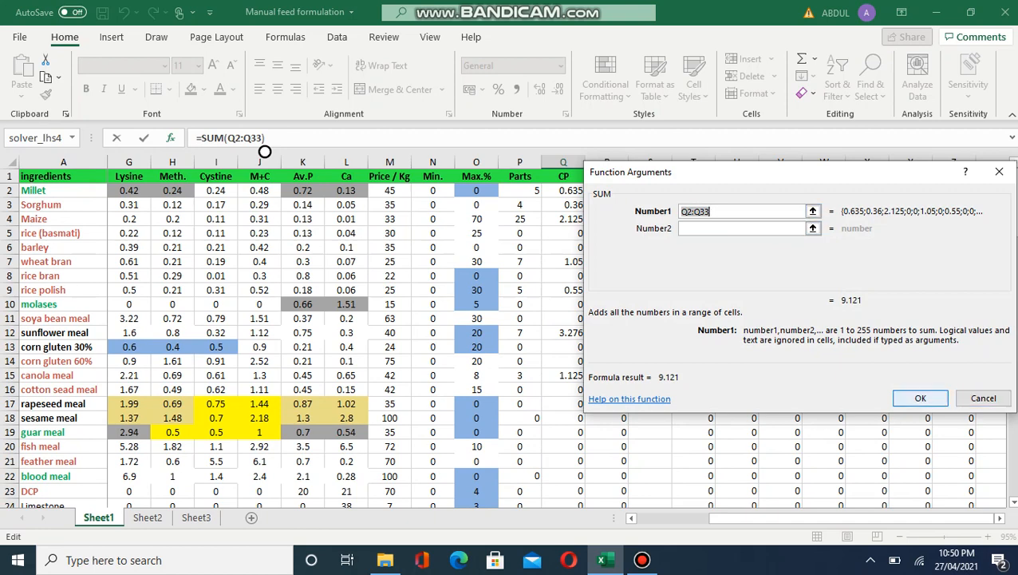
pyautogui.press('Tab')
pyautogui.press('Return')
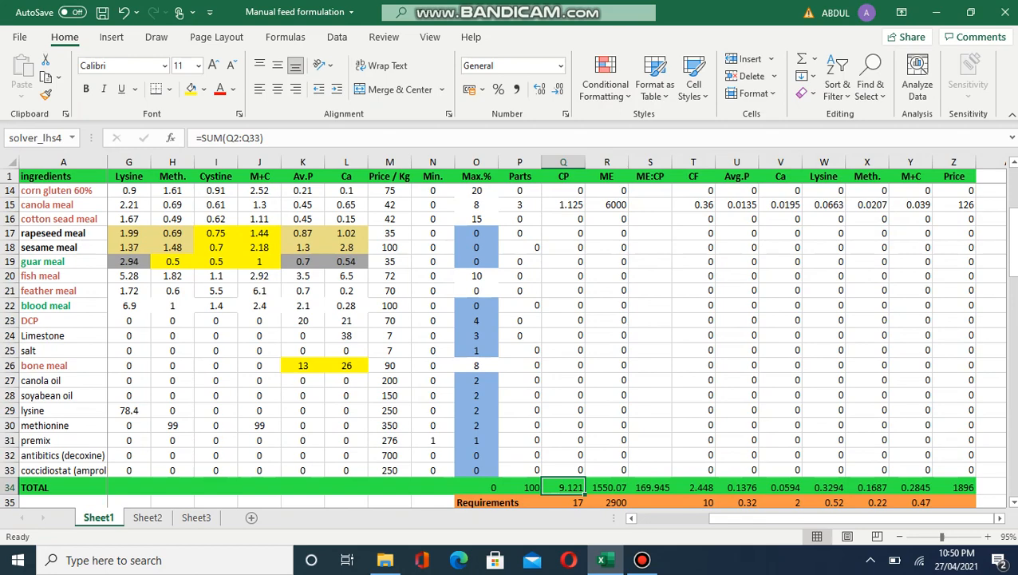
pyautogui.moveTo(564, 470); pyautogui.dragTo(564, 190)
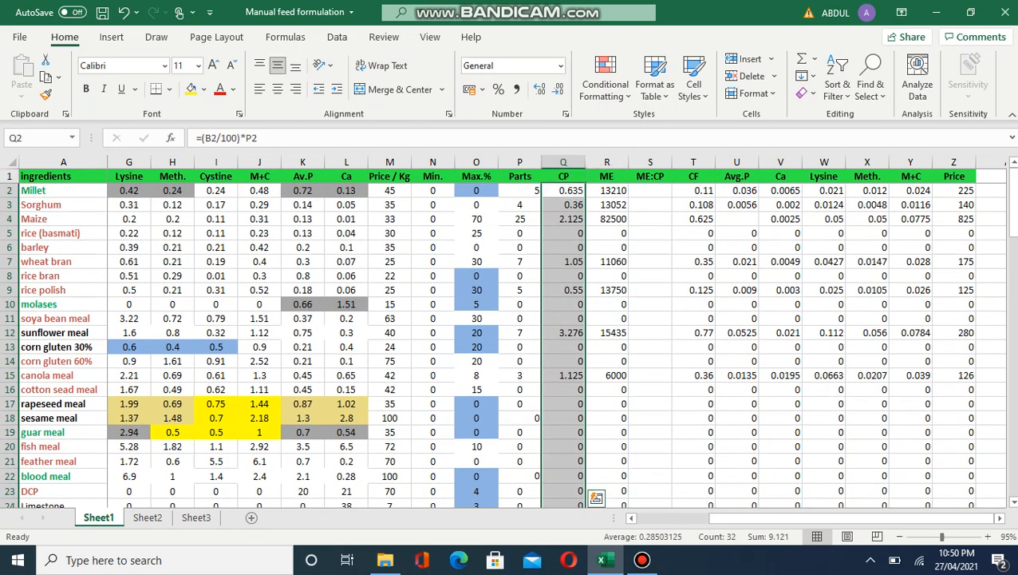
pyautogui.click(433, 375)
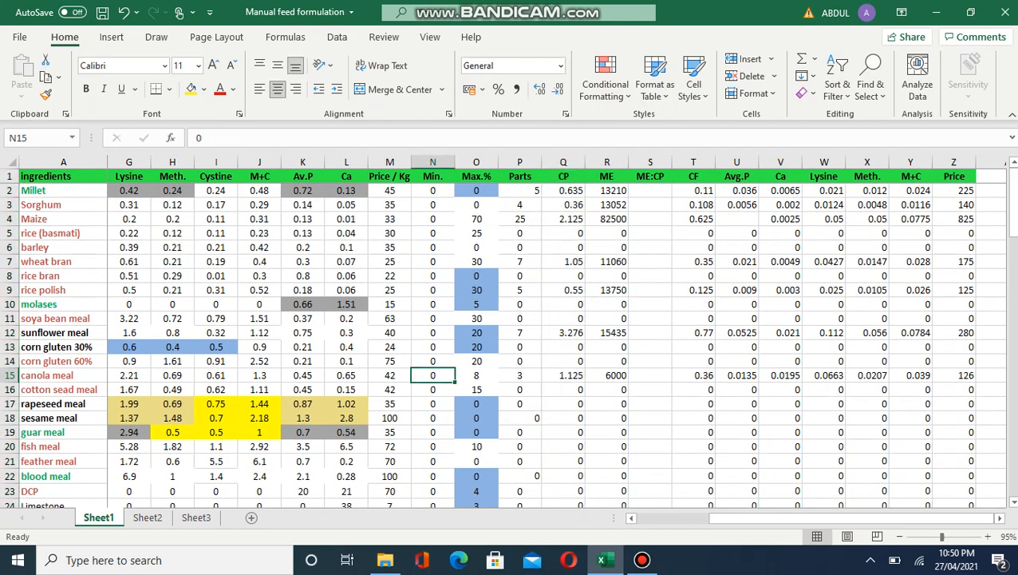
pyautogui.press('Down')
pyautogui.press('Down')
pyautogui.press('Down')
pyautogui.press('Down')
pyautogui.press('Down')
pyautogui.press('Down')
pyautogui.press('Down')
pyautogui.press('Down')
pyautogui.press('Down')
pyautogui.press('Down')
pyautogui.press('Down')
pyautogui.press('Down')
pyautogui.press('Down')
pyautogui.press('Down')
pyautogui.press('Down')
pyautogui.press('Down')
pyautogui.press('Down')
pyautogui.press('Down')
pyautogui.press('Down')
pyautogui.press('Down')
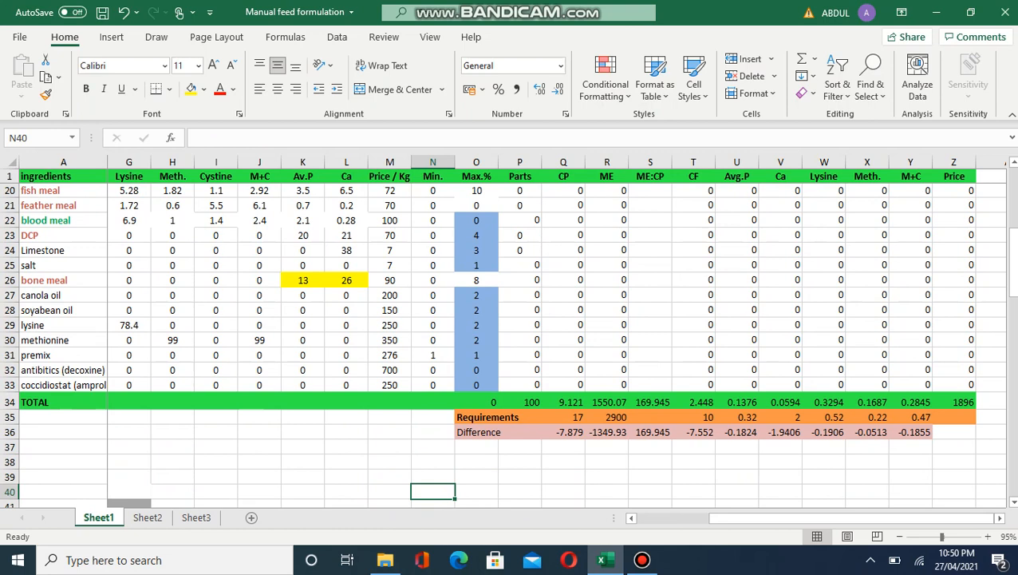
pyautogui.click(564, 402)
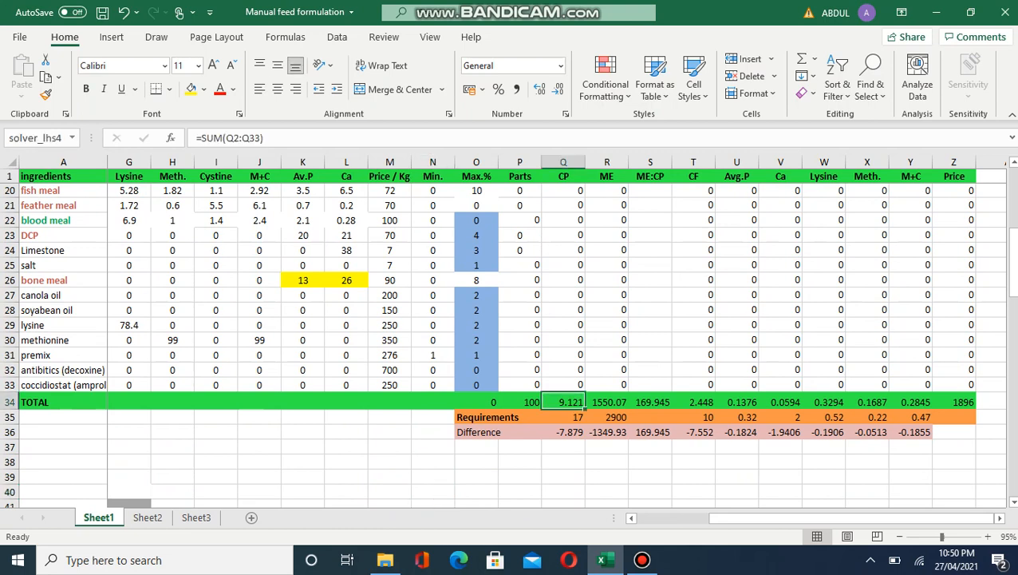